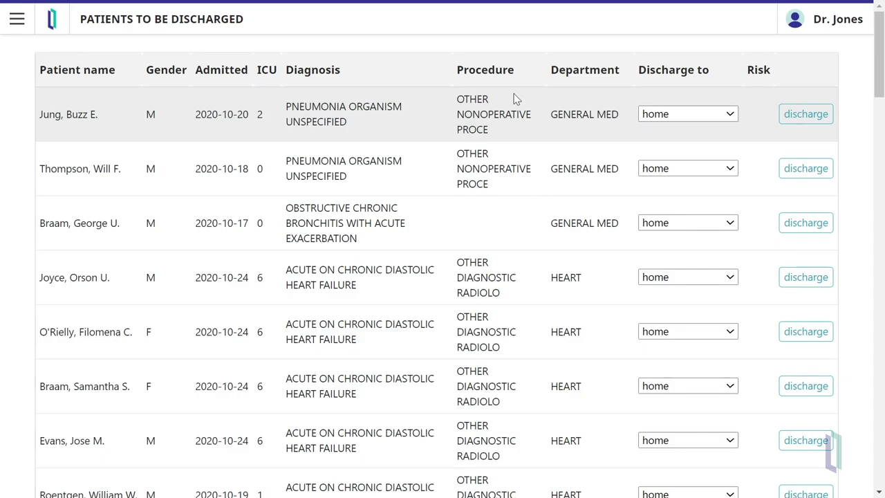
Step: Switch to Alteryx Designer and place an Input Data tool on the empty workflow canvas
{"action": "key", "text": "alt+Tab"}
{"action": "key", "text": "Tab"}
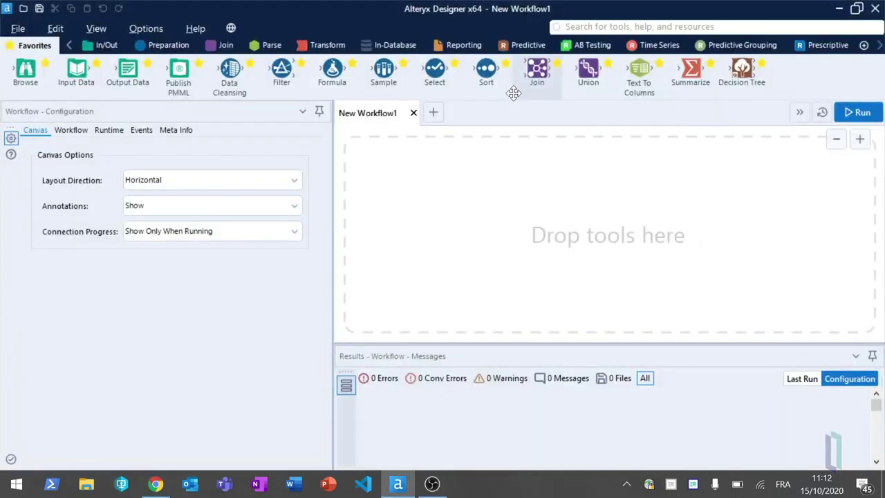
{"action": "left_click_drag", "start_coordinate": [513, 93], "coordinate": [330, 173]}
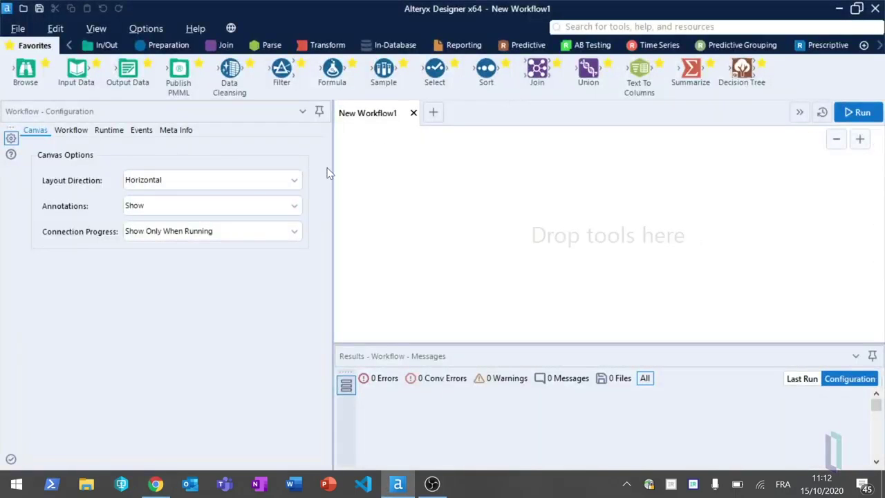
{"action": "left_click_drag", "start_coordinate": [76, 69], "coordinate": [383, 170]}
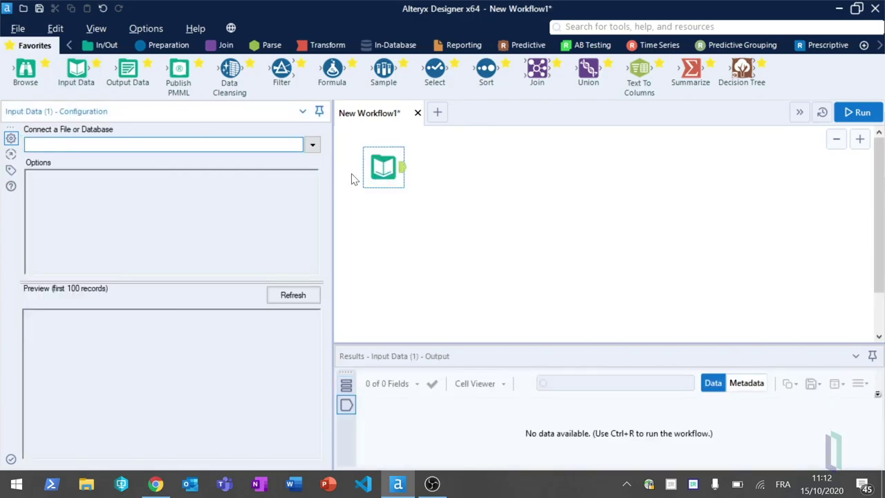
Step: Connect the Input Data tool to the EncounterHistory table through the recent odbc:DSN=IRIS-Alteryx connection
{"action": "left_click", "coordinate": [313, 146]}
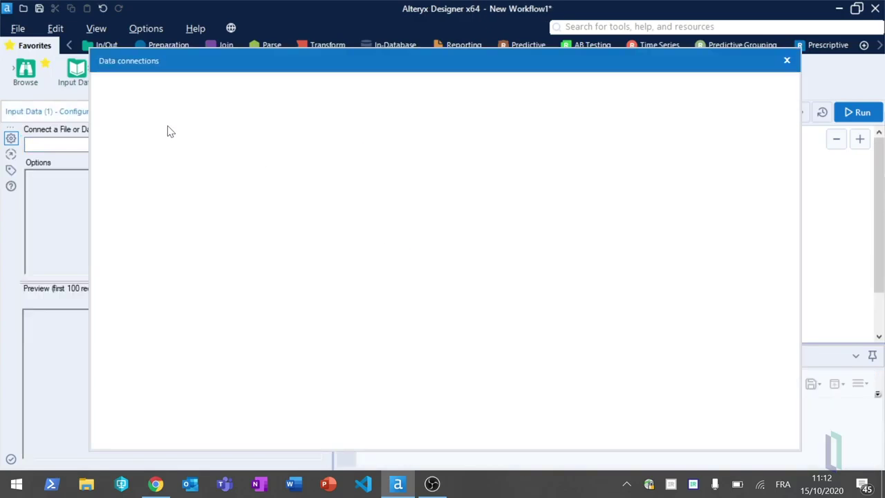
{"action": "left_click", "coordinate": [281, 170]}
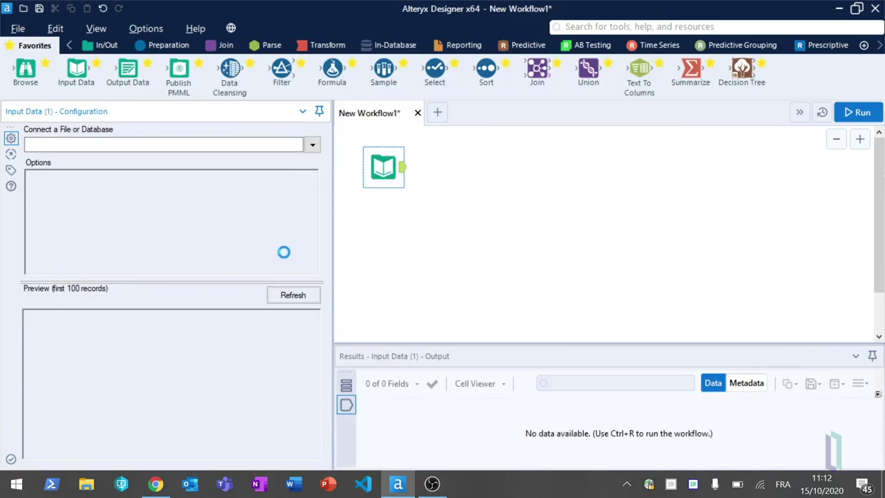
{"action": "left_click", "coordinate": [253, 53]}
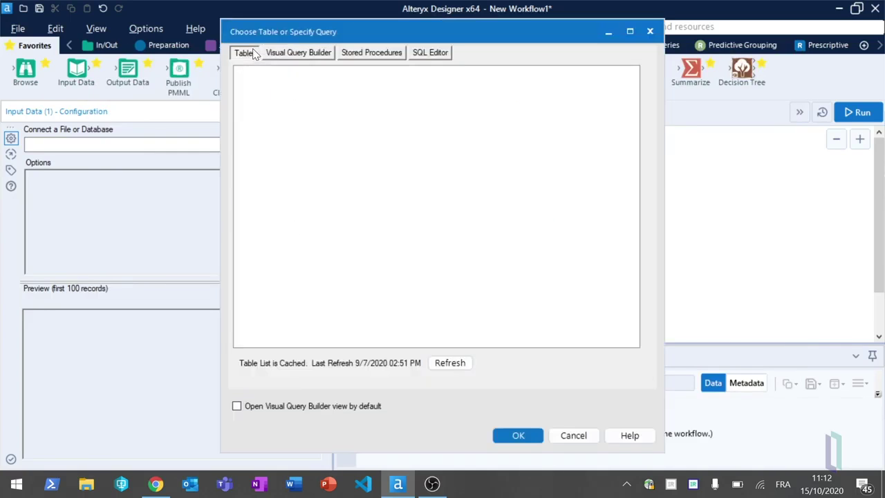
{"action": "left_click", "coordinate": [288, 76]}
{"action": "left_click", "coordinate": [515, 435]}
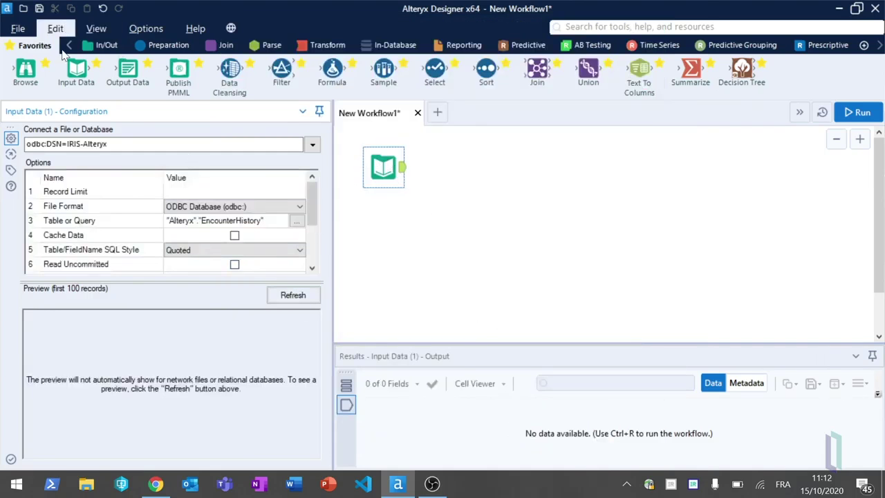
Step: Attach a Browse tool to the EncounterHistory input, run the workflow and open the Browse tool's data profile
{"action": "left_click_drag", "start_coordinate": [25, 69], "coordinate": [477, 161]}
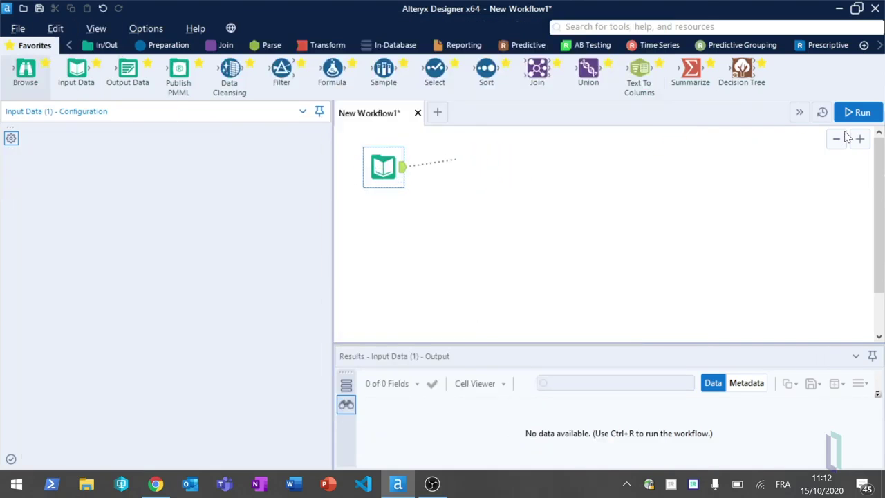
{"action": "left_click", "coordinate": [858, 112]}
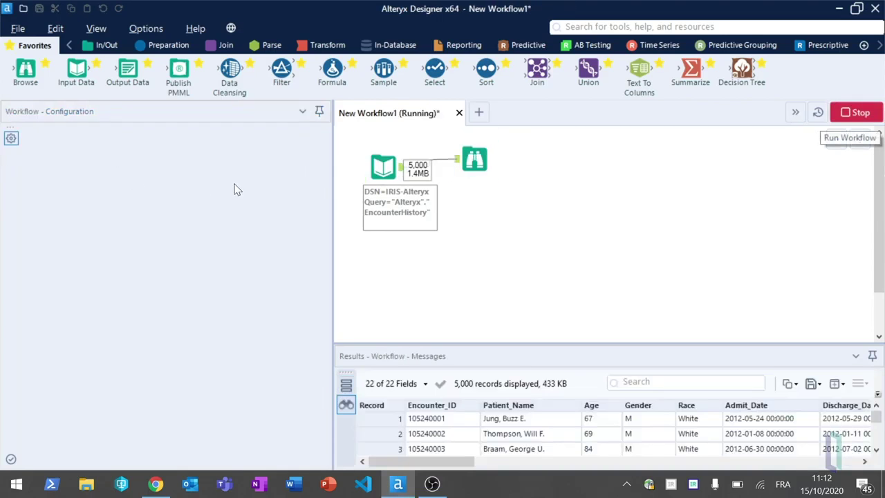
{"action": "left_click", "coordinate": [476, 161]}
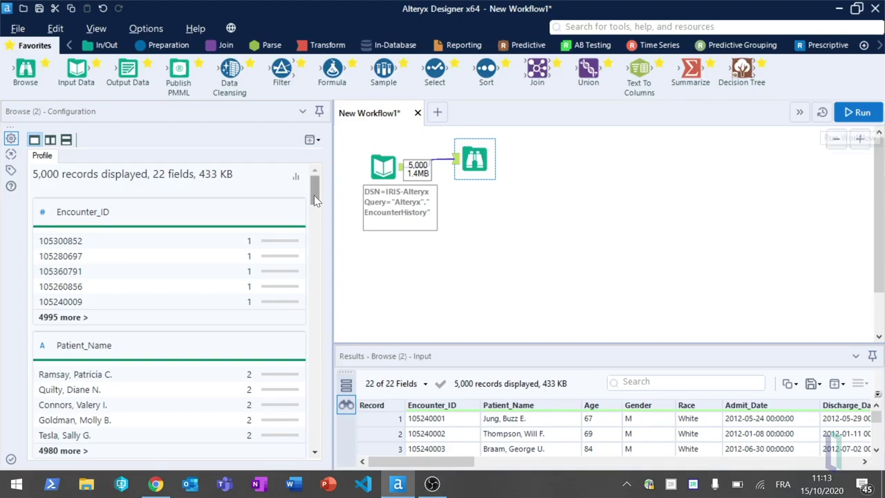
Step: Examine the ICU_Days field's value distribution and statistics in the data profile
{"action": "left_click_drag", "start_coordinate": [313, 189], "coordinate": [325, 274]}
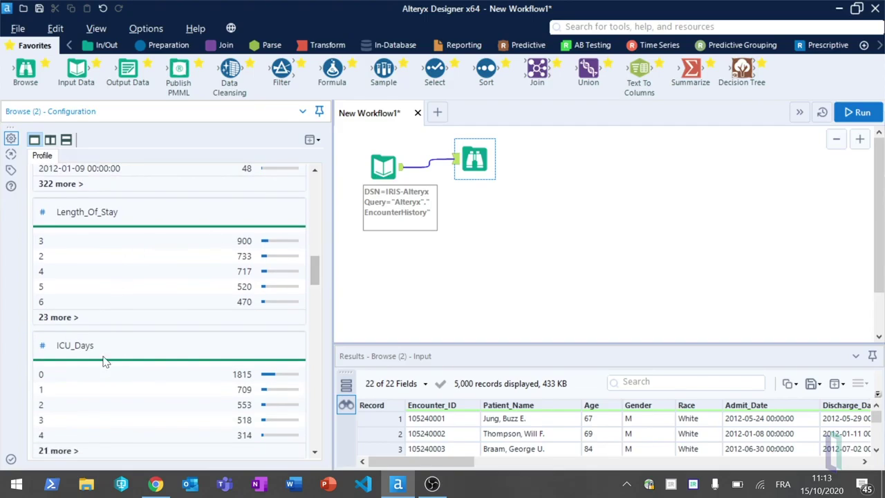
{"action": "left_click", "coordinate": [88, 350]}
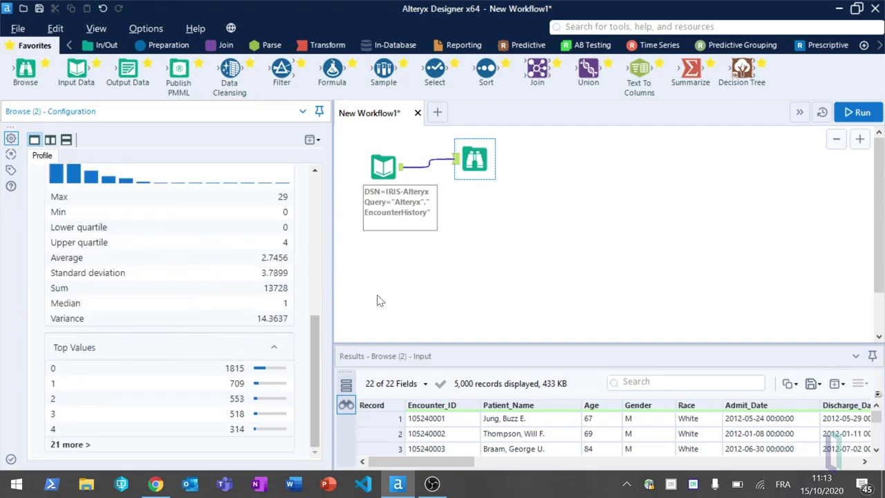
{"action": "left_click_drag", "start_coordinate": [314, 351], "coordinate": [315, 291]}
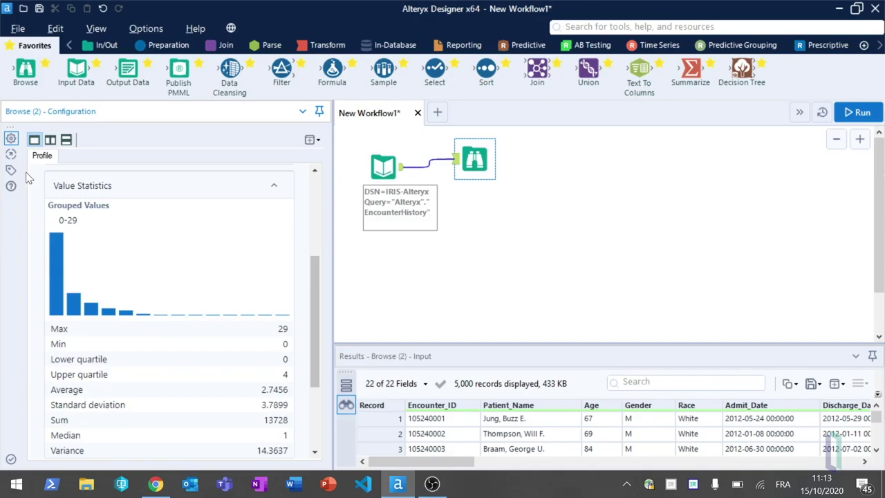
Step: Add a second Input Data tool below the first, reading Sheet1 of the recent file ReadmissionData.xlsx
{"action": "left_click_drag", "start_coordinate": [76, 73], "coordinate": [394, 282]}
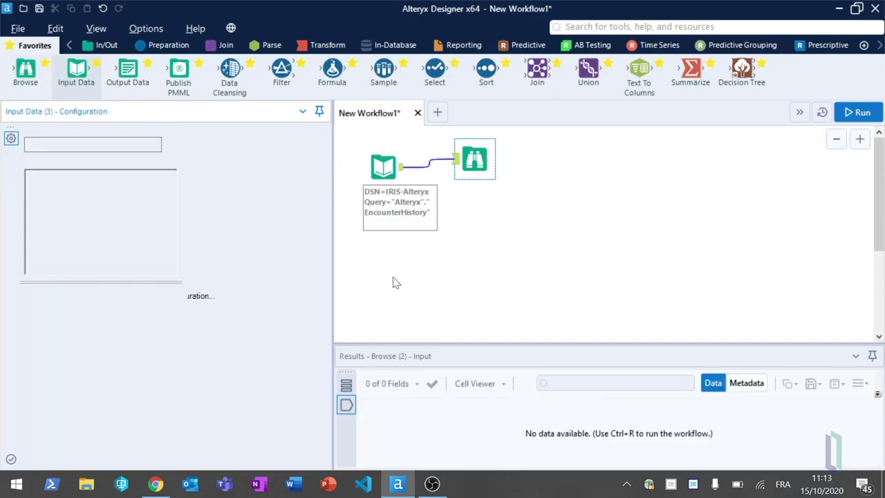
{"action": "left_click", "coordinate": [313, 145]}
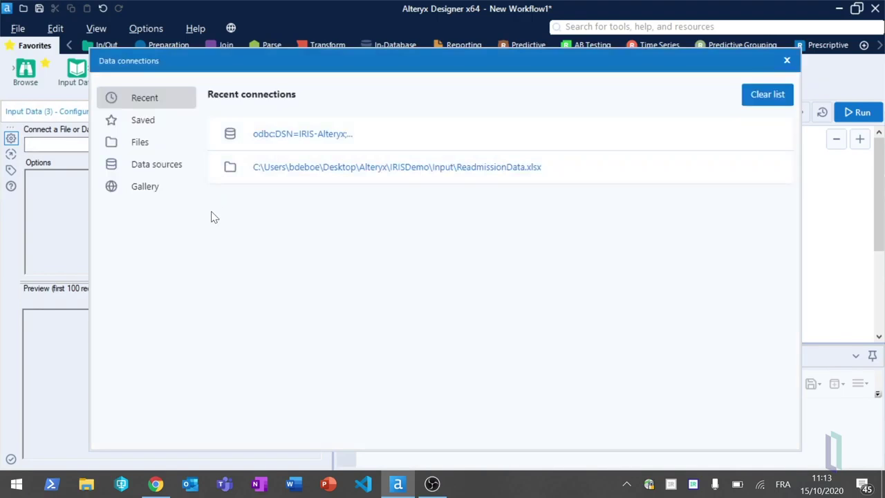
{"action": "left_click", "coordinate": [411, 170]}
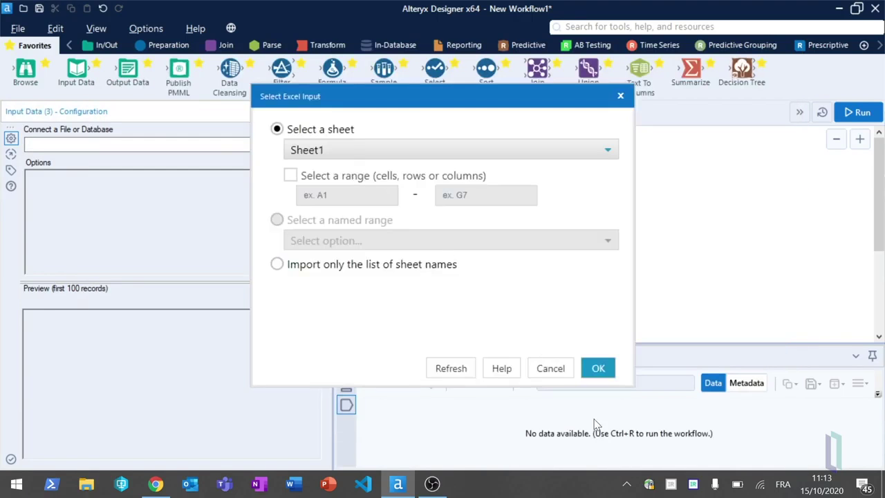
{"action": "left_click", "coordinate": [597, 368]}
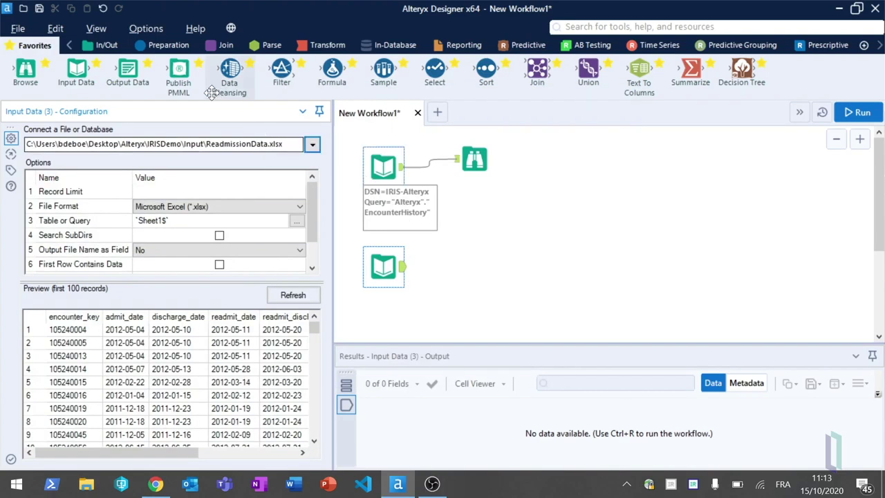
Step: Add a Join tool with EncounterHistory as left and ReadmissionData as right input, matching Encounter_ID to encounter_key
{"action": "left_click_drag", "start_coordinate": [537, 70], "coordinate": [474, 207]}
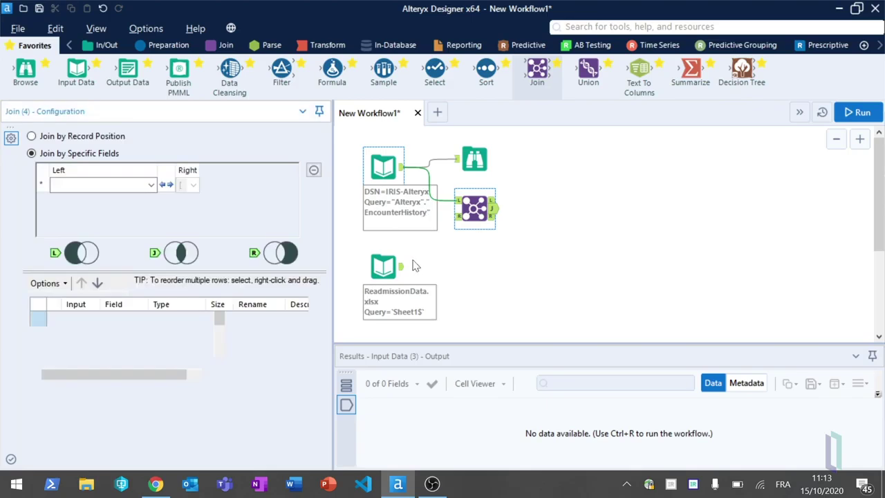
{"action": "mouse_move", "coordinate": [402, 266]}
{"action": "left_mouse_down"}
{"action": "mouse_move", "coordinate": [459, 217]}
{"action": "mouse_move", "coordinate": [470, 218]}
{"action": "left_mouse_up"}
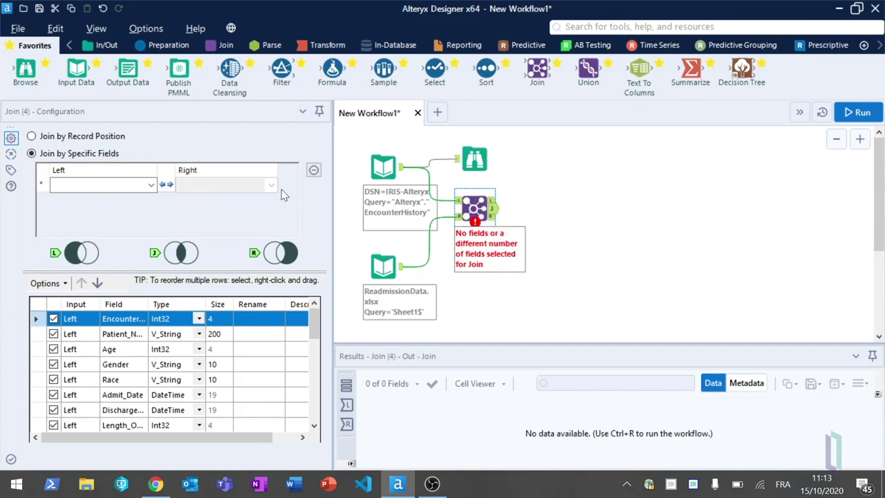
{"action": "left_click", "coordinate": [150, 185]}
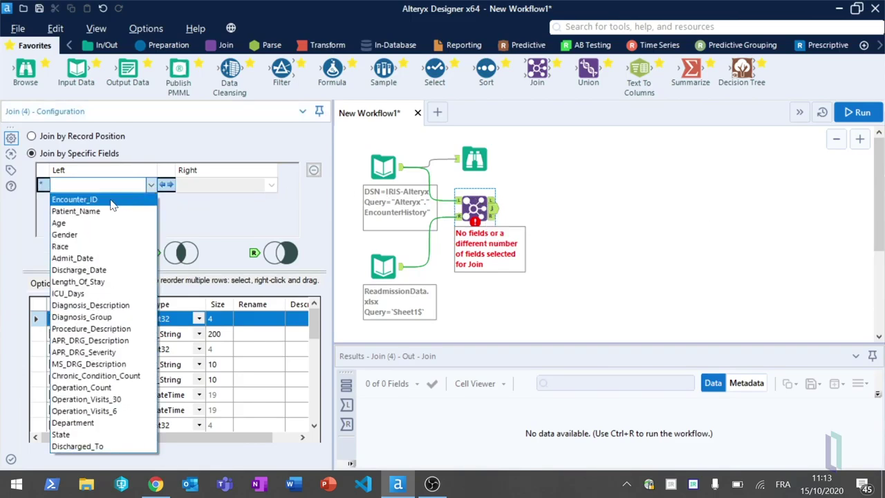
{"action": "left_click", "coordinate": [111, 200]}
{"action": "left_click", "coordinate": [263, 185]}
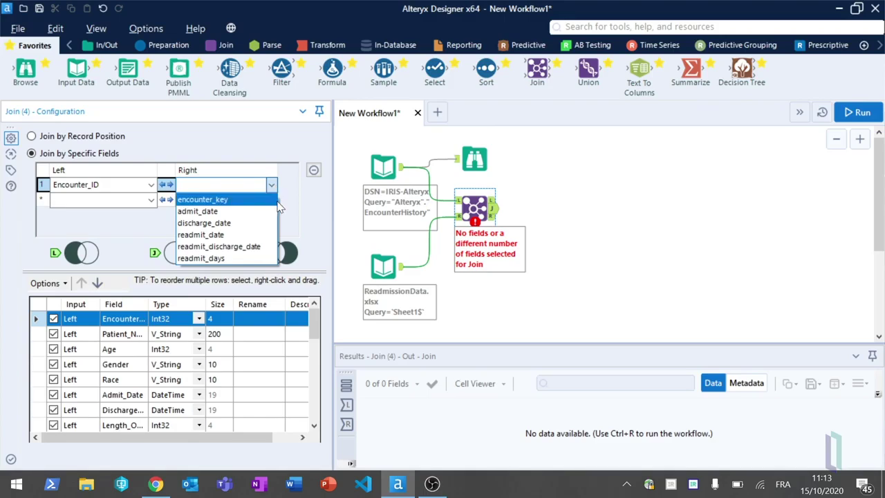
{"action": "left_click", "coordinate": [228, 200]}
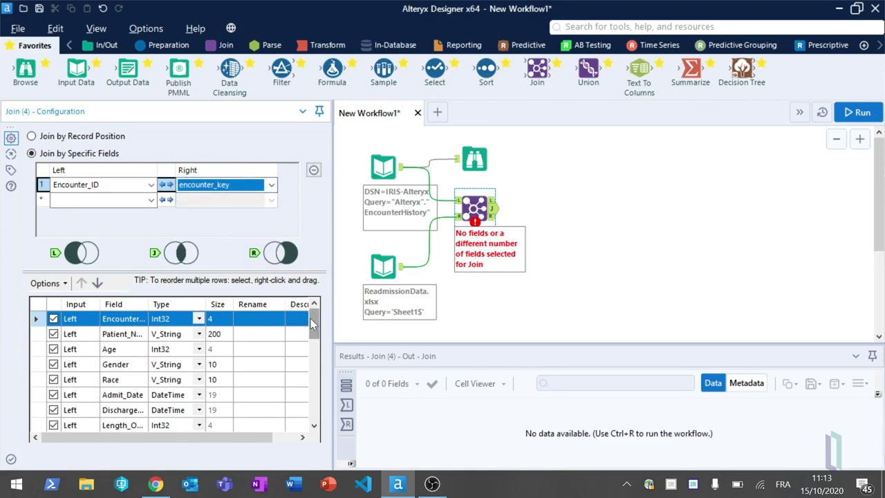
Step: Exclude the right input's encounter_key, admit_date, discharge_date, readmit_date and readmit_discharge_date from the Join output, keeping readmit_days
{"action": "left_click_drag", "start_coordinate": [313, 317], "coordinate": [284, 401]}
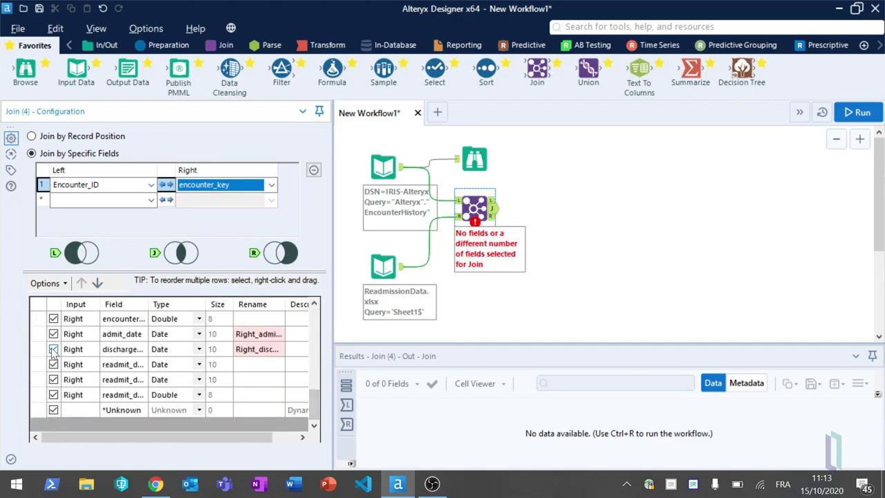
{"action": "left_click", "coordinate": [54, 319]}
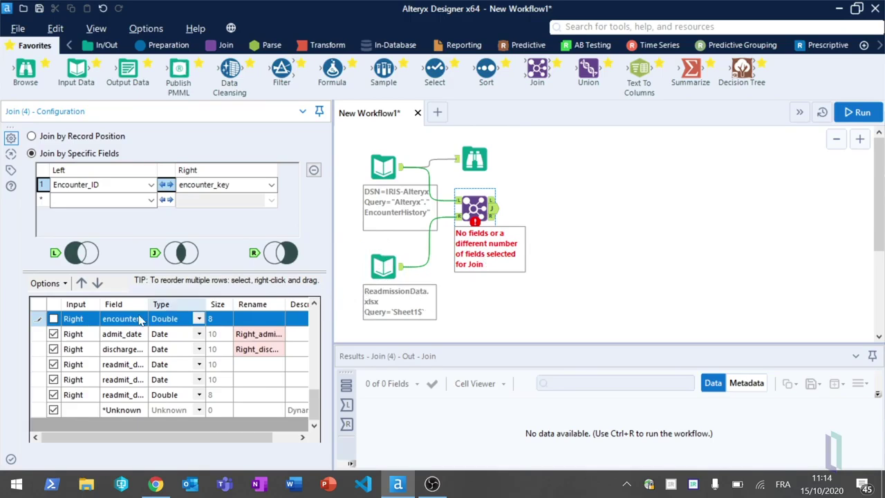
{"action": "left_click", "coordinate": [53, 334]}
{"action": "left_click", "coordinate": [53, 350]}
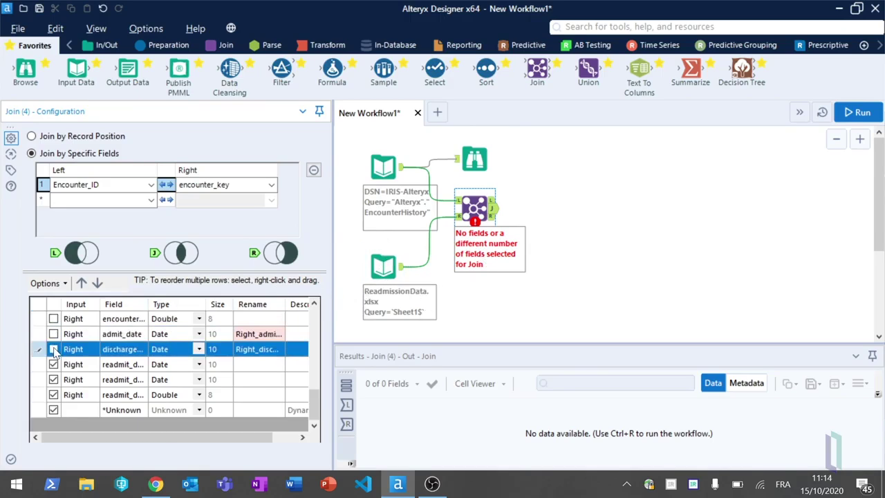
{"action": "left_click", "coordinate": [54, 365]}
{"action": "left_click", "coordinate": [53, 379]}
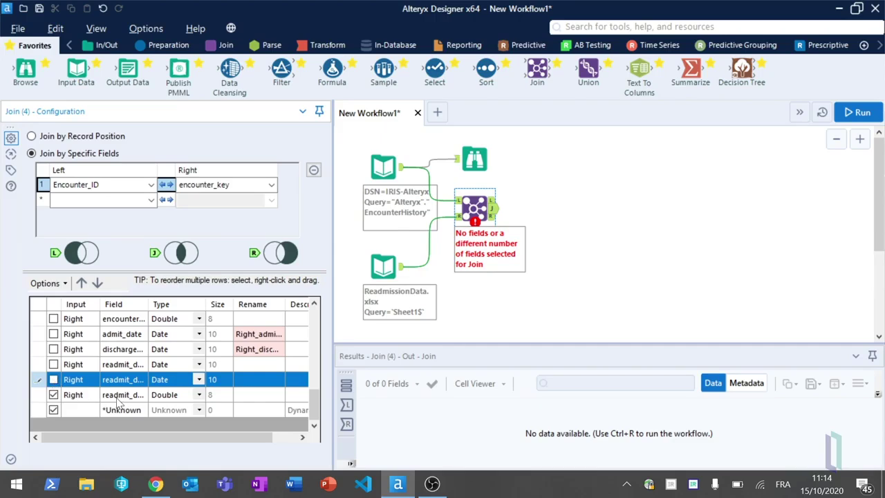
{"action": "left_click", "coordinate": [121, 398]}
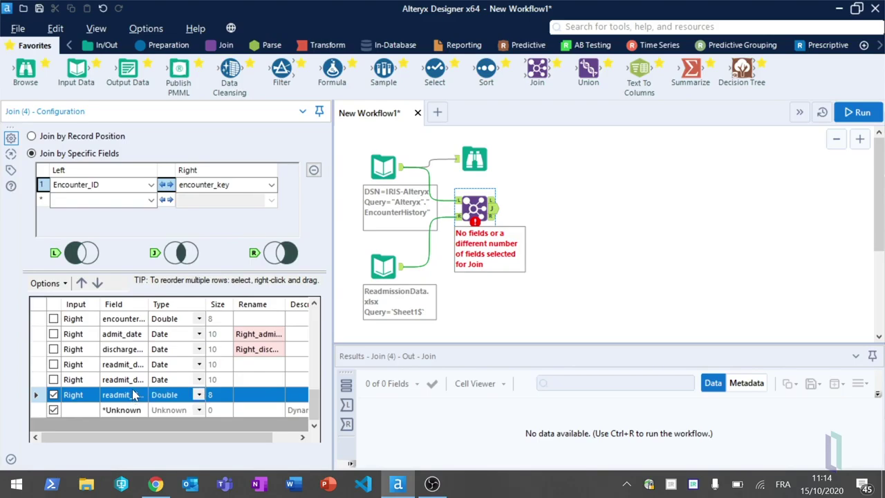
Step: Add a Union tool after the Join and feed it both the Join's J and L outputs
{"action": "left_click_drag", "start_coordinate": [588, 73], "coordinate": [537, 207]}
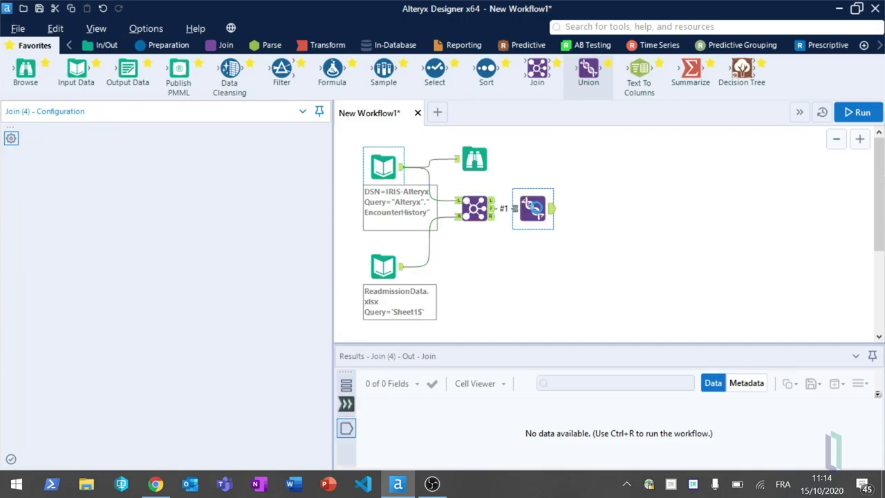
{"action": "left_click", "coordinate": [474, 208], "text": "ctrl"}
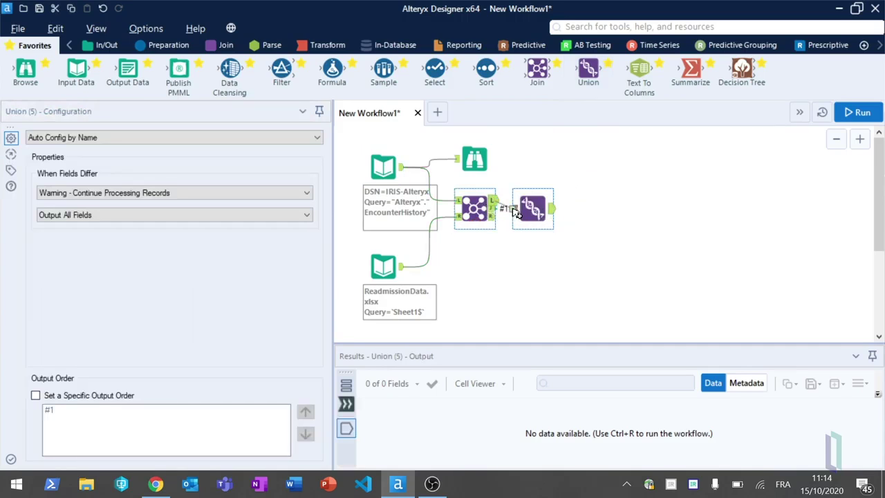
{"action": "left_click_drag", "start_coordinate": [518, 210], "coordinate": [518, 210]}
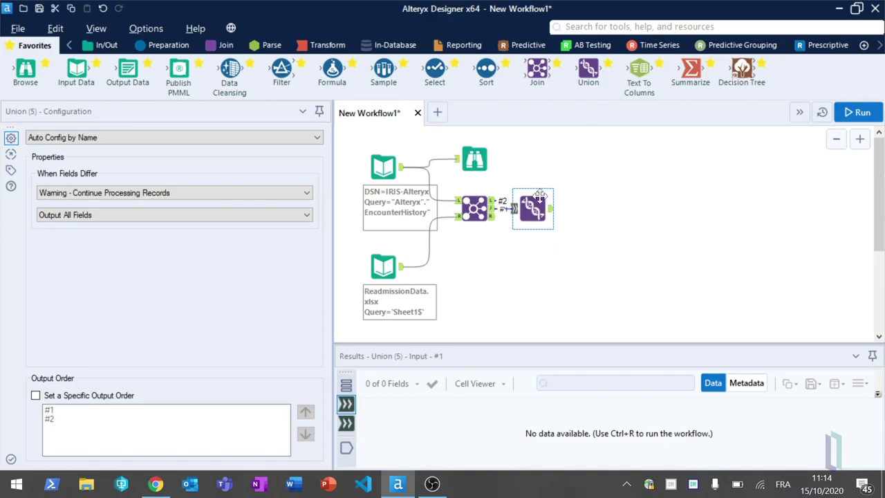
Step: Attach a Browse tool to the Union output, run the workflow and view the readmit_days profile
{"action": "left_click_drag", "start_coordinate": [76, 69], "coordinate": [588, 199]}
{"action": "left_click", "coordinate": [858, 112]}
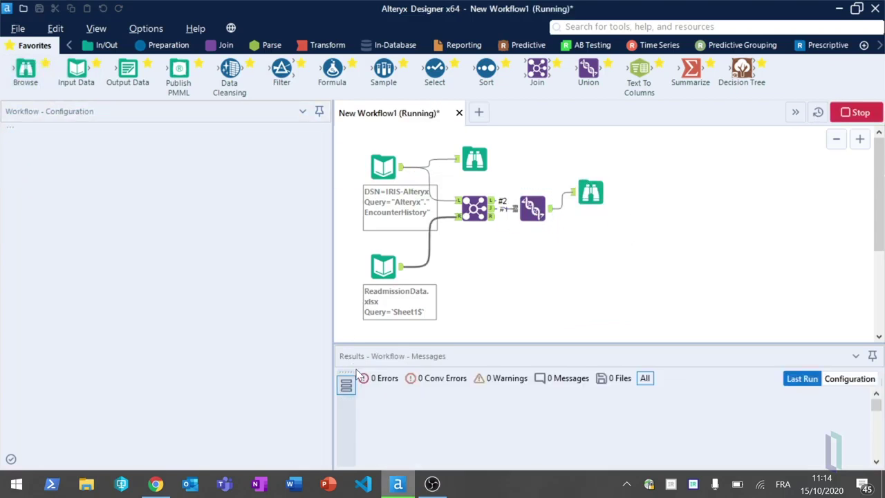
{"action": "left_click", "coordinate": [601, 198]}
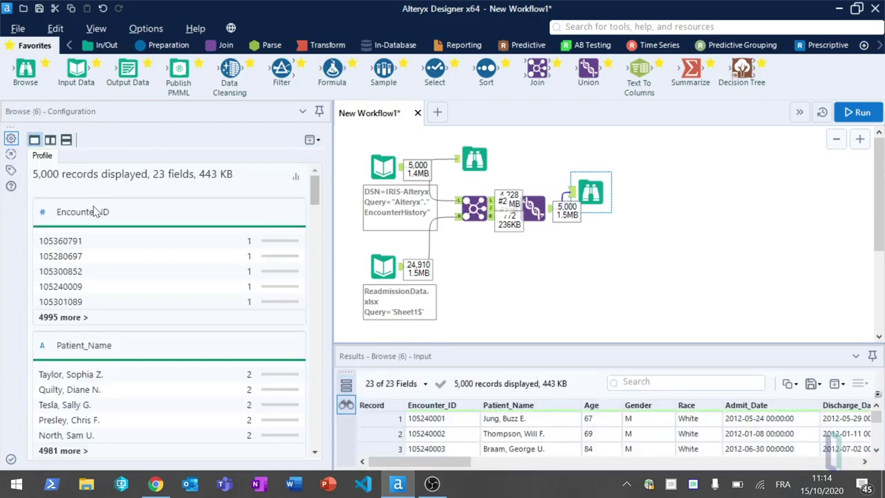
{"action": "left_click_drag", "start_coordinate": [315, 193], "coordinate": [290, 449]}
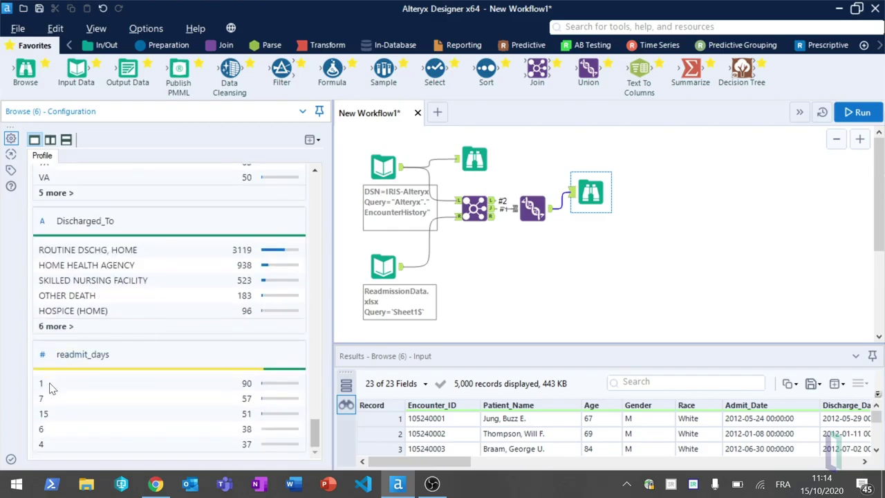
{"action": "mouse_move", "coordinate": [194, 373]}
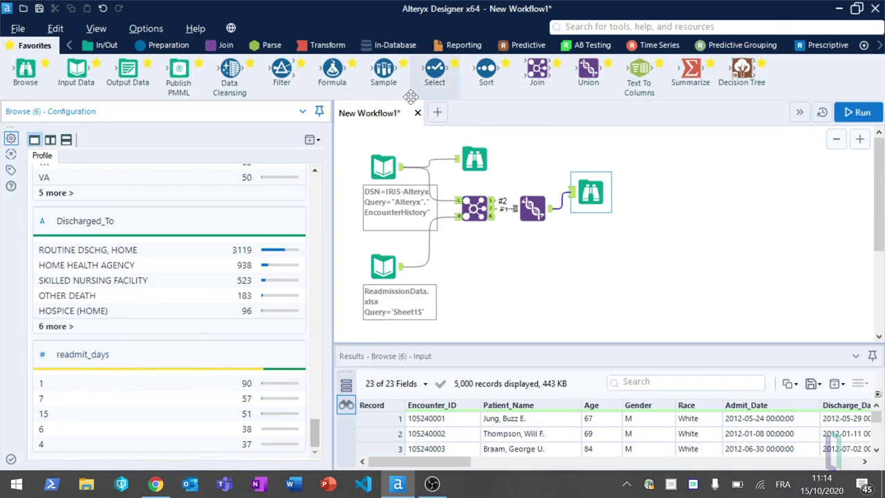
Step: Add a Formula tool after the Union and insert the conditional template IF c THEN t ELSE f ENDIF as its expression
{"action": "left_click_drag", "start_coordinate": [332, 69], "coordinate": [598, 241]}
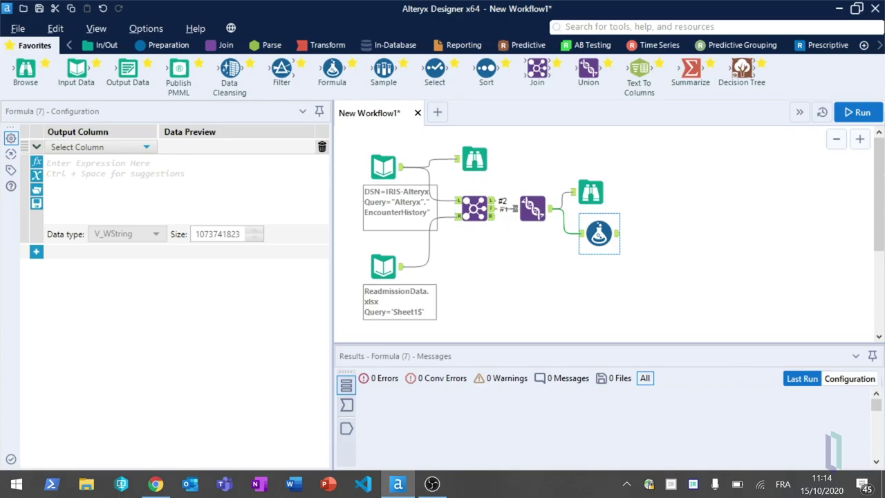
{"action": "left_click", "coordinate": [38, 164]}
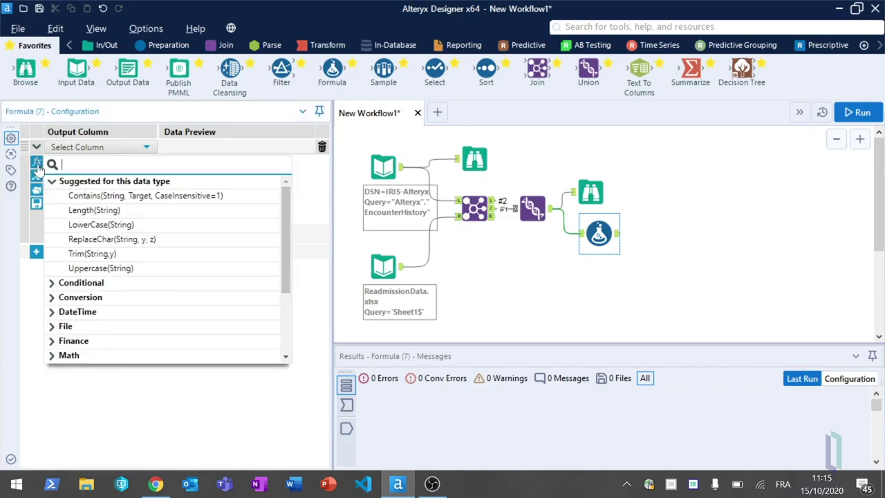
{"action": "left_click", "coordinate": [80, 285]}
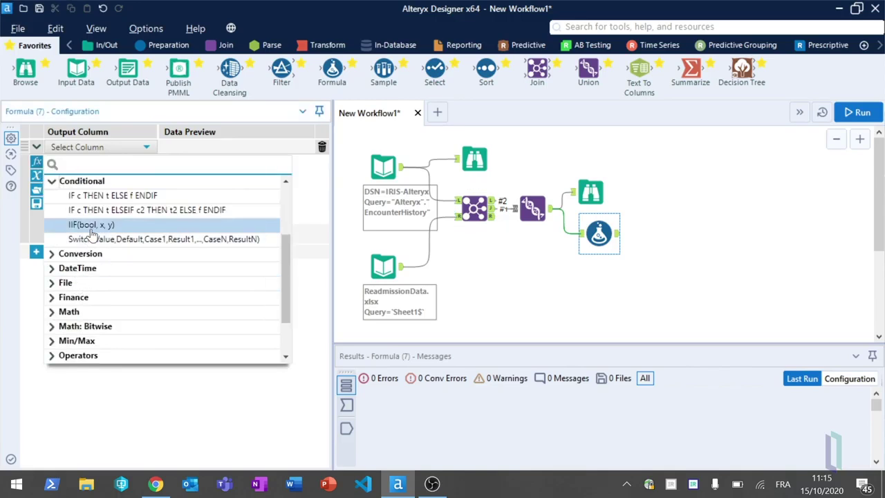
{"action": "left_click", "coordinate": [86, 197]}
Step: Replace the placeholder condition in the IF expression with [readmit_days]>0 AND [readmit_days] <= 30
{"action": "double_click", "coordinate": [63, 164]}
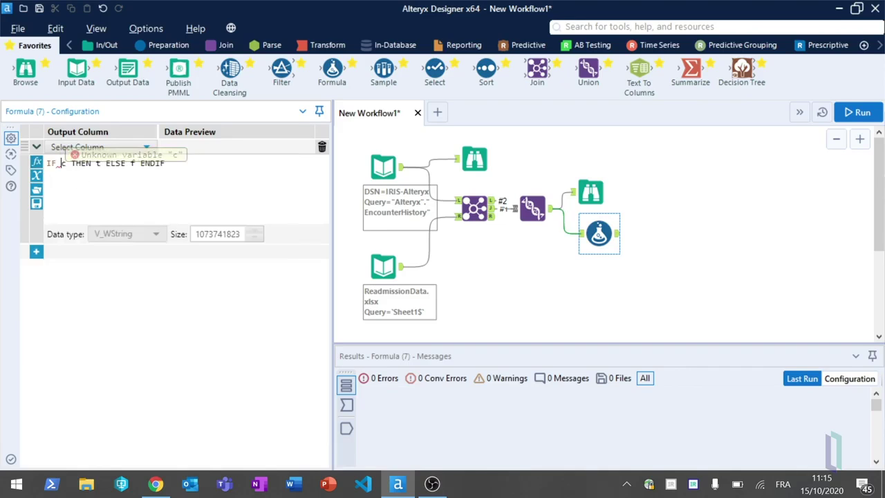
{"action": "type", "text": "readm"}
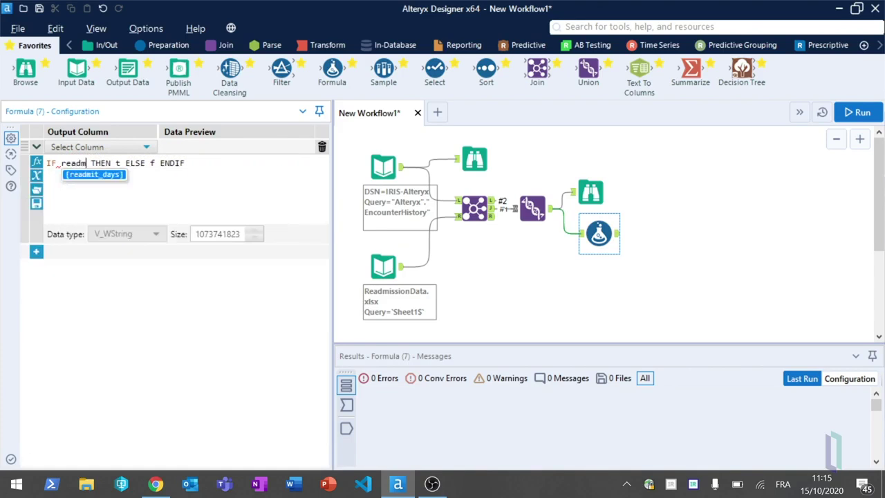
{"action": "left_click", "coordinate": [86, 175]}
{"action": "type", "text": ">"}
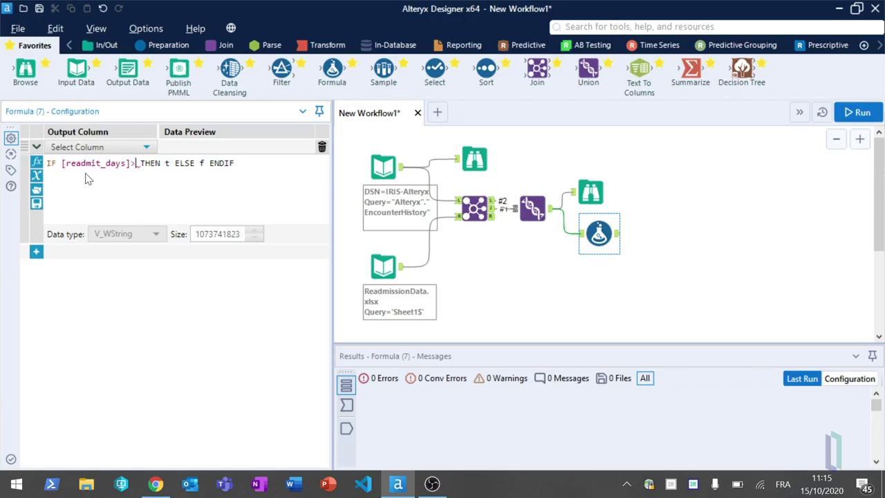
{"action": "type", "text": "0"}
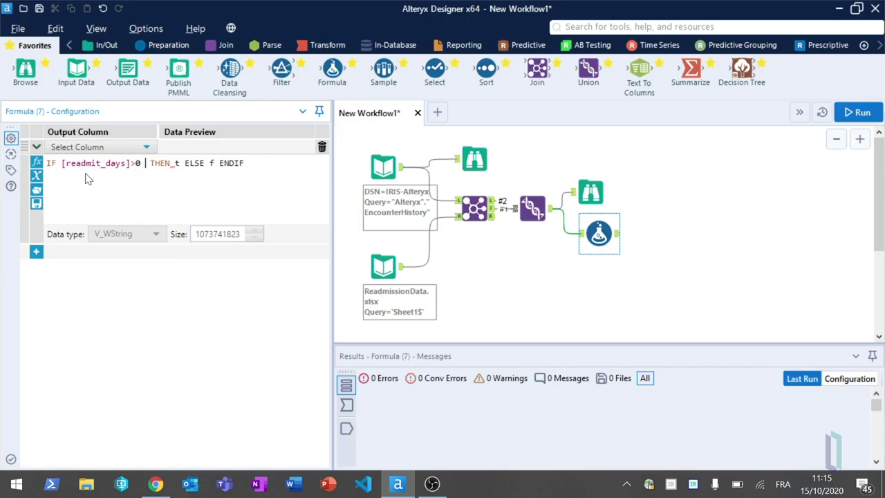
{"action": "type", "text": " AND readmi"}
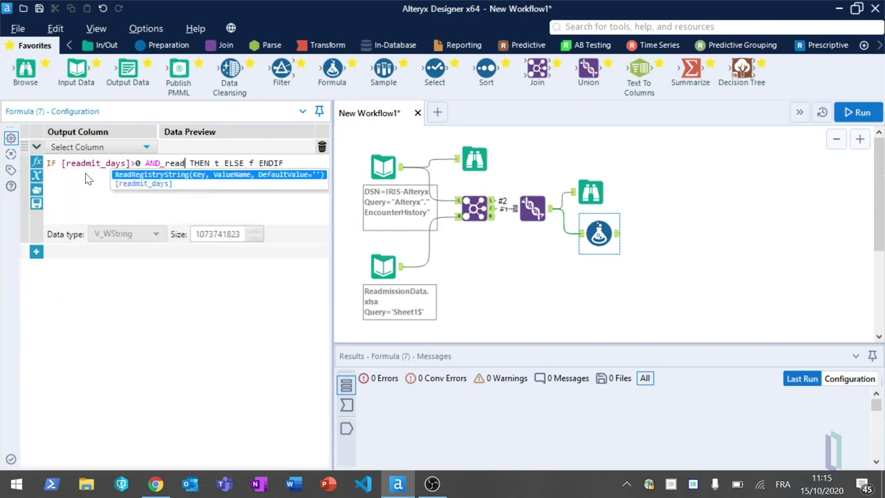
{"action": "key", "text": "Return"}
{"action": "type", "text": "<= 30"}
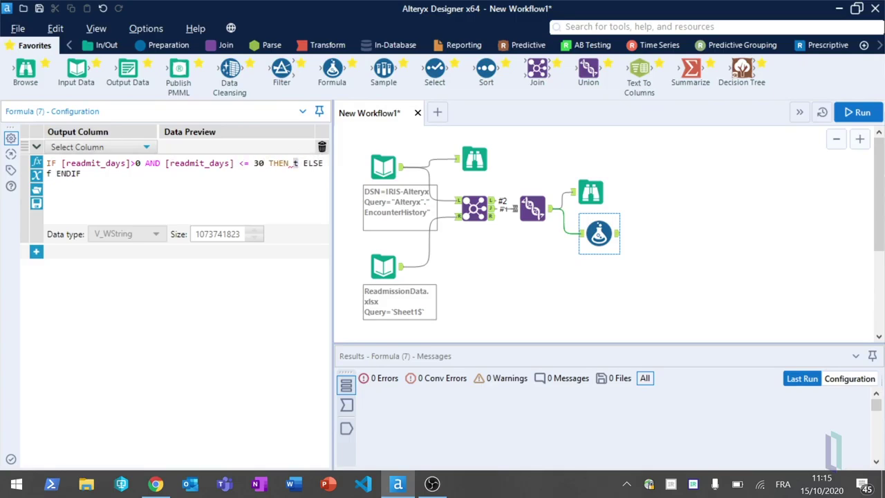
Step: Make the IF expression return 'yes' when the condition is met and 'no' otherwise
{"action": "type", "text": "''"}
{"action": "type", "text": "yes"}
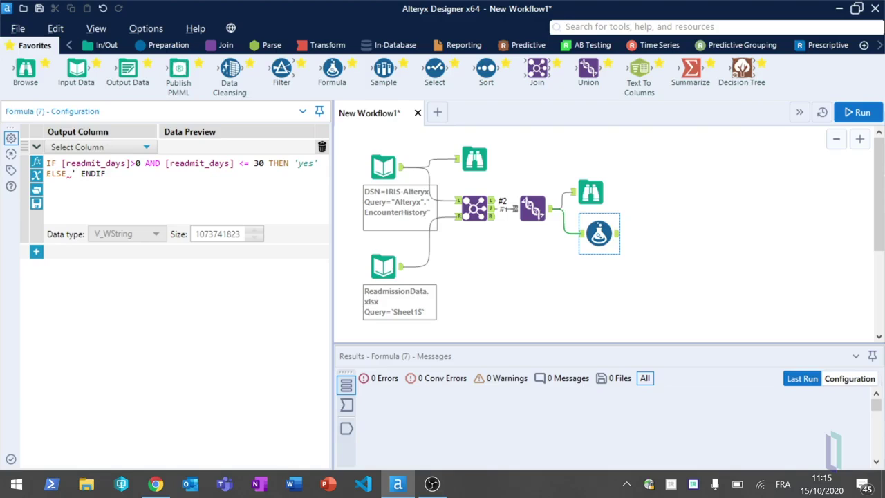
{"action": "type", "text": "'no'"}
Step: Write the formula's result to a new output column named readmit_30days
{"action": "left_click", "coordinate": [139, 148]}
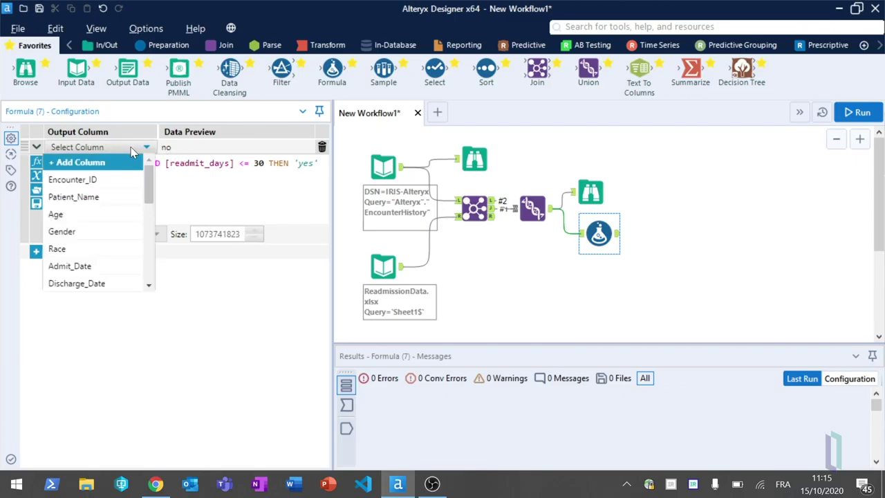
{"action": "left_click", "coordinate": [96, 164]}
{"action": "left_click", "coordinate": [194, 152]}
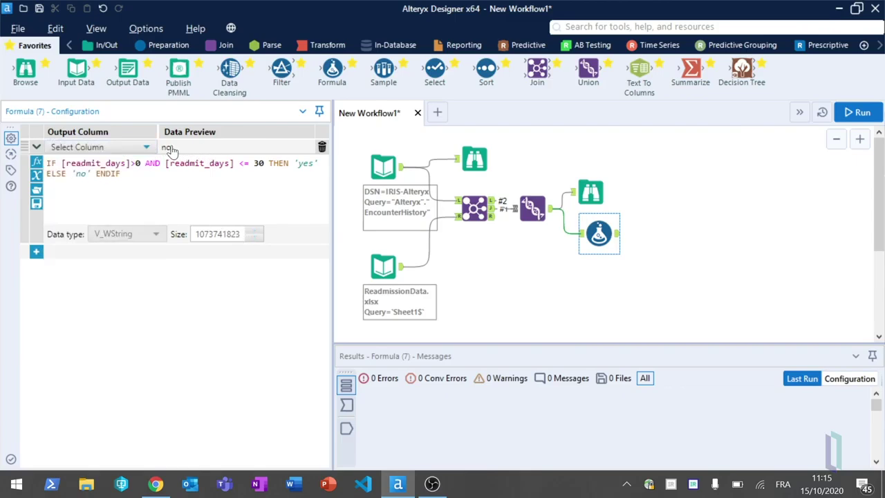
{"action": "left_click", "coordinate": [119, 147]}
{"action": "left_click", "coordinate": [69, 164]}
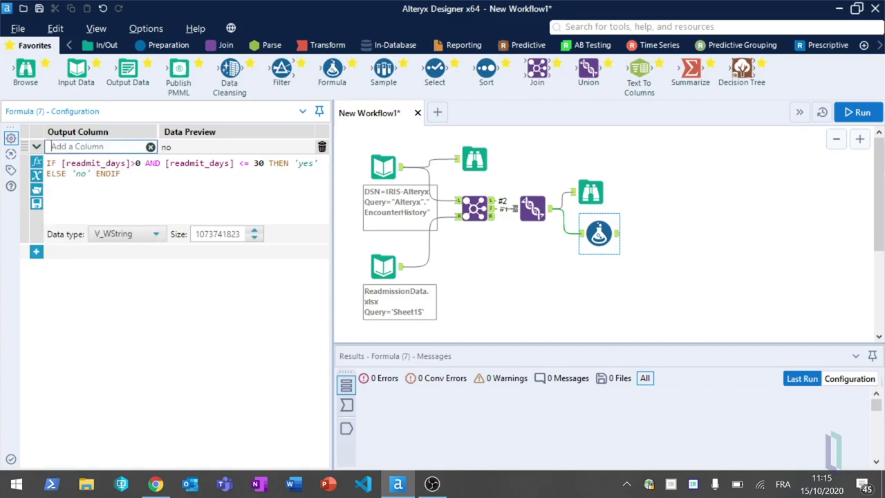
{"action": "type", "text": "readmit_30days"}
{"action": "key", "text": "Return"}
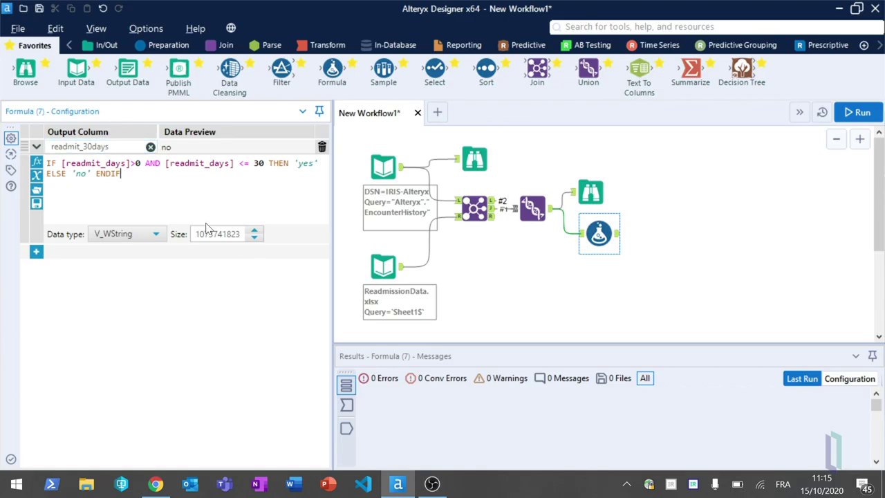
Step: Set the size of the readmit_30days column to 3
{"action": "left_click_drag", "start_coordinate": [200, 234], "coordinate": [230, 233]}
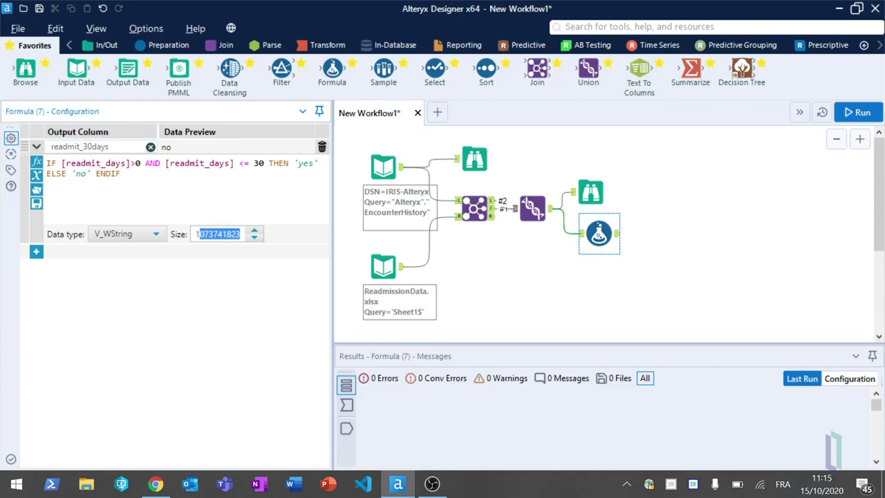
{"action": "key", "text": "BackSpace"}
{"action": "key", "text": "BackSpace"}
{"action": "type", "text": "3"}
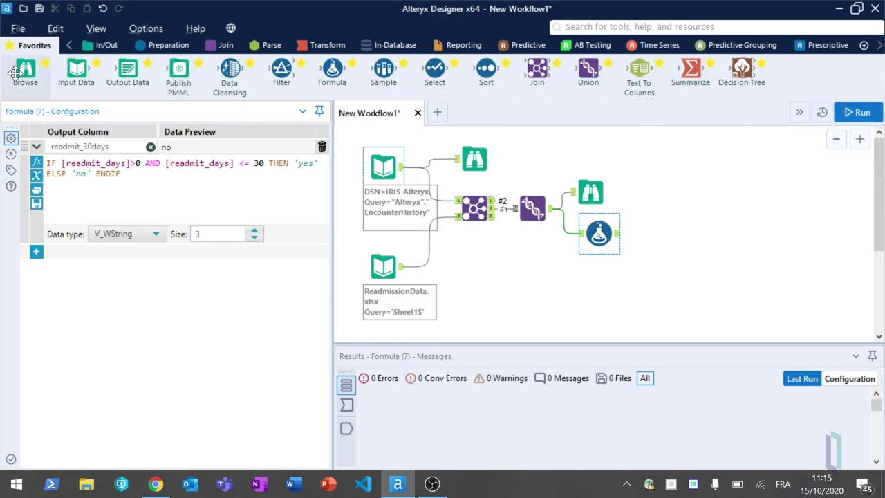
Step: Attach a Browse tool to the Formula output, run the workflow and view the readmit_30days profile
{"action": "left_click_drag", "start_coordinate": [26, 69], "coordinate": [692, 232]}
{"action": "left_click", "coordinate": [856, 114]}
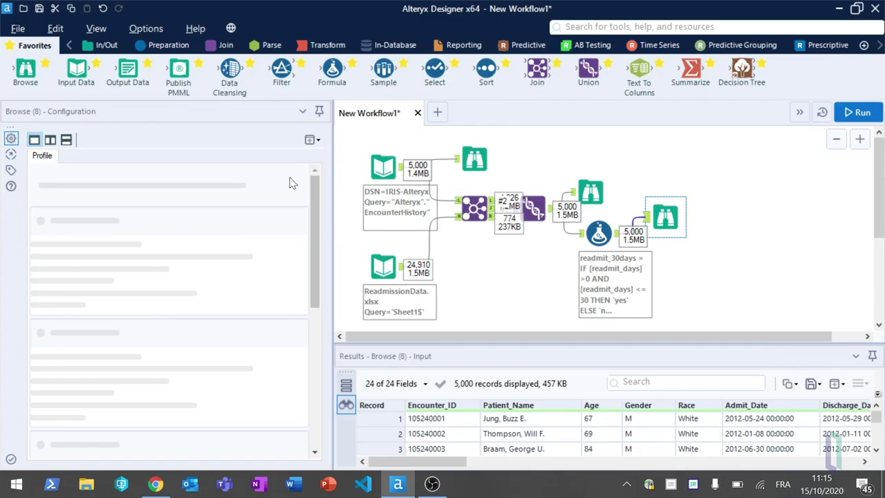
{"action": "left_click_drag", "start_coordinate": [316, 197], "coordinate": [316, 449]}
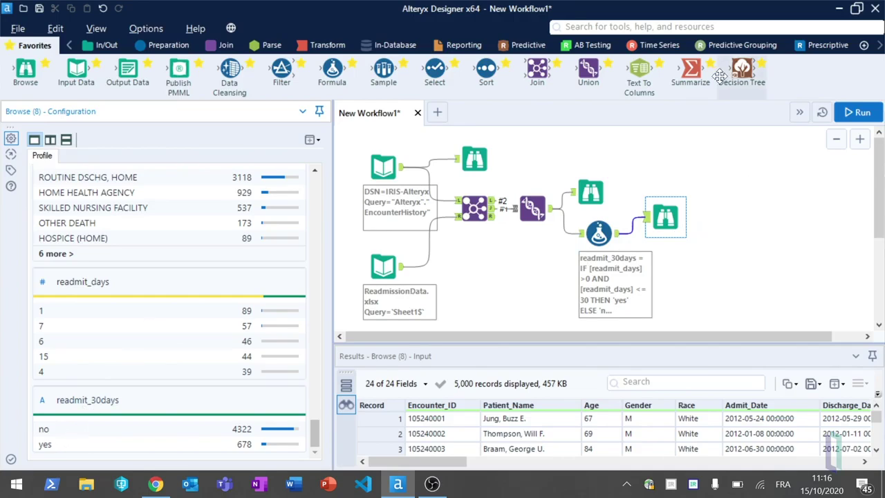
Step: Add a Decision Tree tool fed by the Formula output and choose readmit_30days as its target variable
{"action": "left_click_drag", "start_coordinate": [747, 68], "coordinate": [674, 264]}
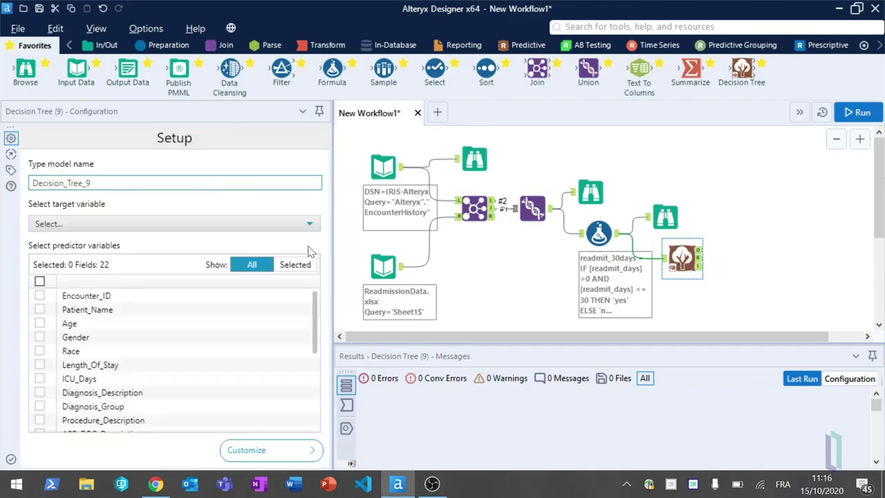
{"action": "left_click", "coordinate": [96, 225]}
{"action": "left_click_drag", "start_coordinate": [315, 268], "coordinate": [310, 365]}
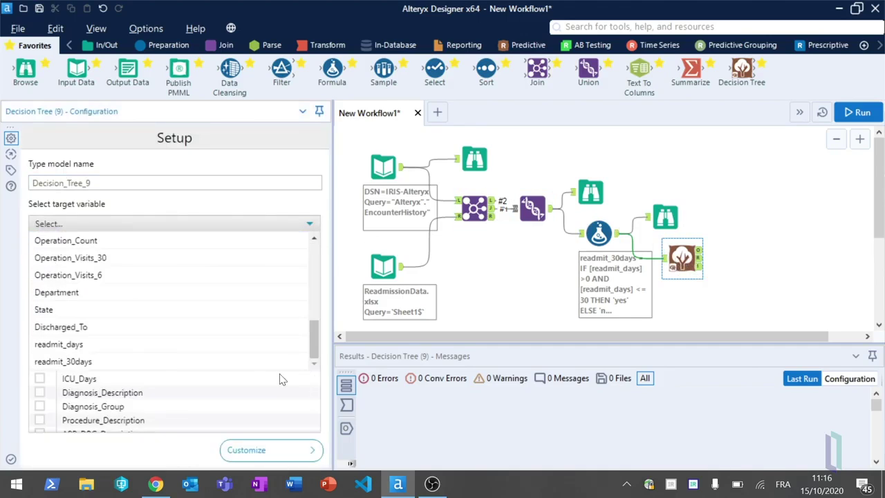
{"action": "left_click", "coordinate": [75, 366]}
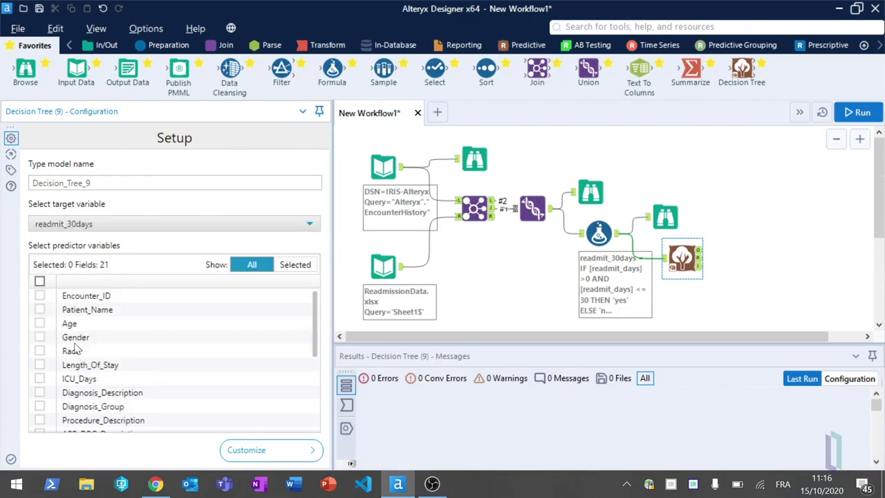
Step: Use all fields except Encounter_ID, Patient_Name and readmit_days as the Decision Tree's predictor variables
{"action": "left_click", "coordinate": [40, 280]}
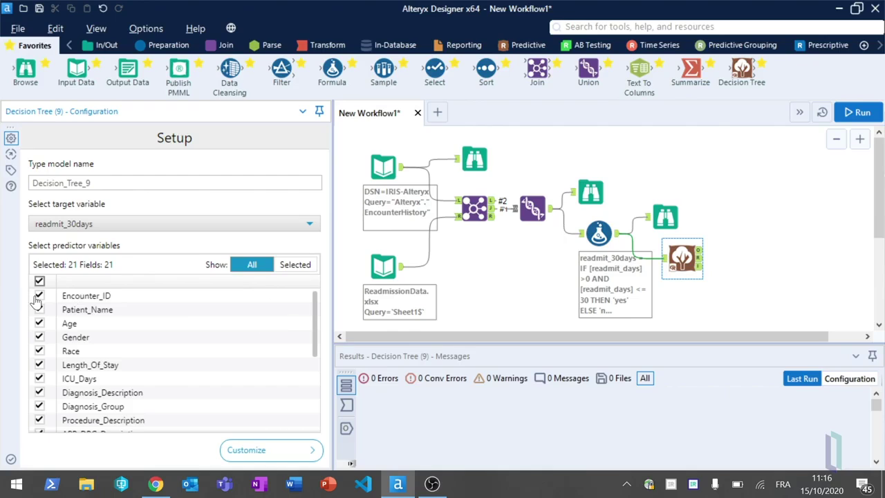
{"action": "left_click", "coordinate": [40, 296]}
{"action": "left_click", "coordinate": [39, 310]}
{"action": "scroll", "coordinate": [317, 311], "scroll_direction": "down", "scroll_amount": 5}
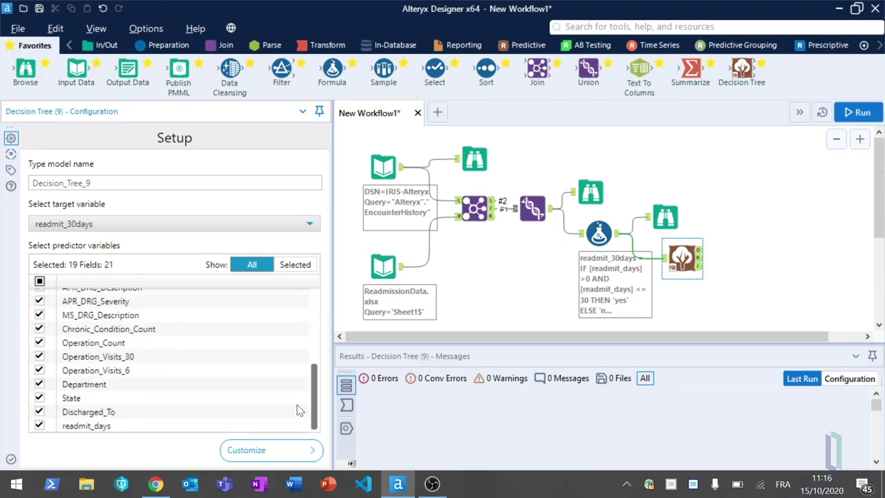
{"action": "left_click", "coordinate": [40, 426]}
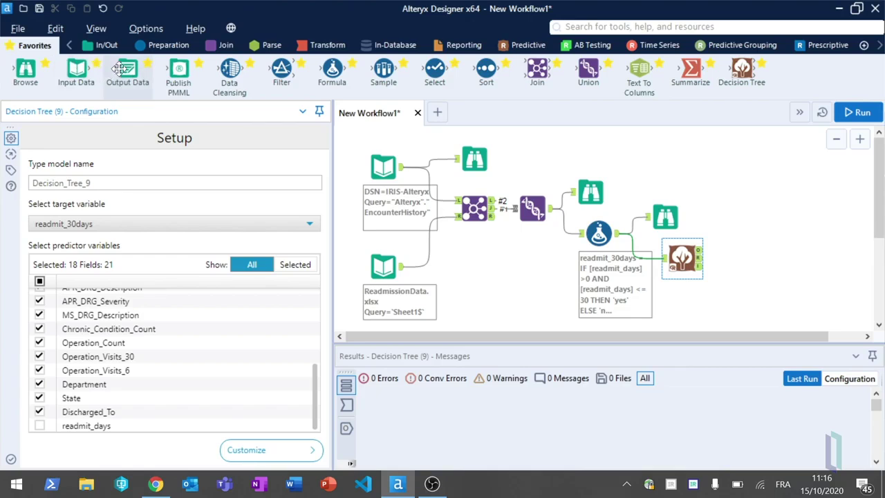
Step: Attach one Browse tool to the Decision Tree's R output and another to its I output
{"action": "left_click_drag", "start_coordinate": [41, 68], "coordinate": [788, 275]}
{"action": "left_click_drag", "start_coordinate": [25, 69], "coordinate": [773, 299]}
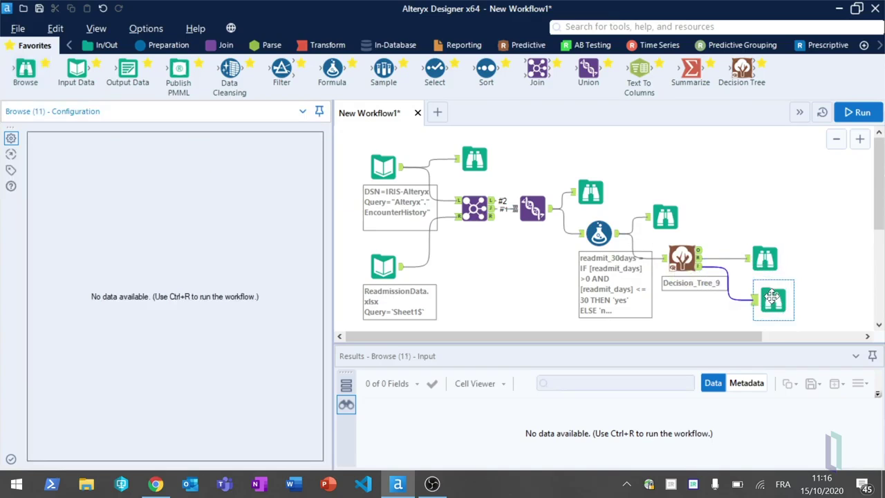
Step: Add Publish PMML on the Decision Tree's O output, saving to IRIS database IRIS-Alteryx as class Alteryx.PMMLModel, and run the workflow
{"action": "left_click_drag", "start_coordinate": [178, 68], "coordinate": [748, 226]}
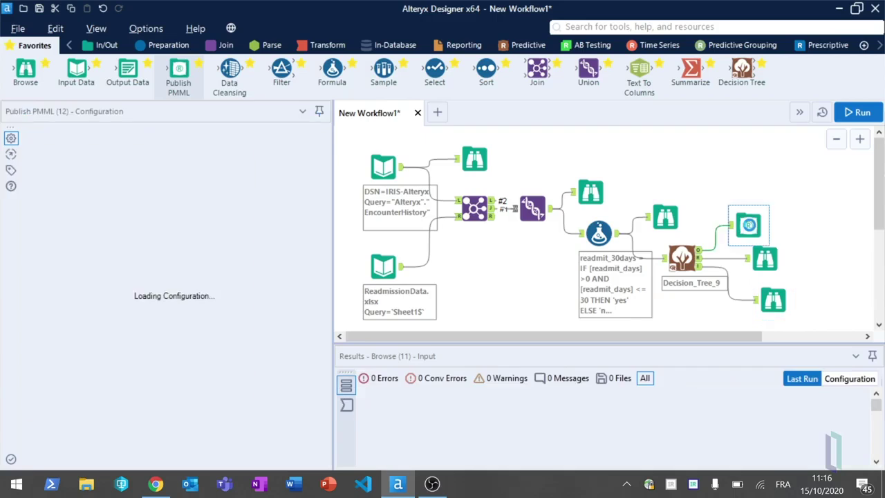
{"action": "left_click", "coordinate": [87, 232]}
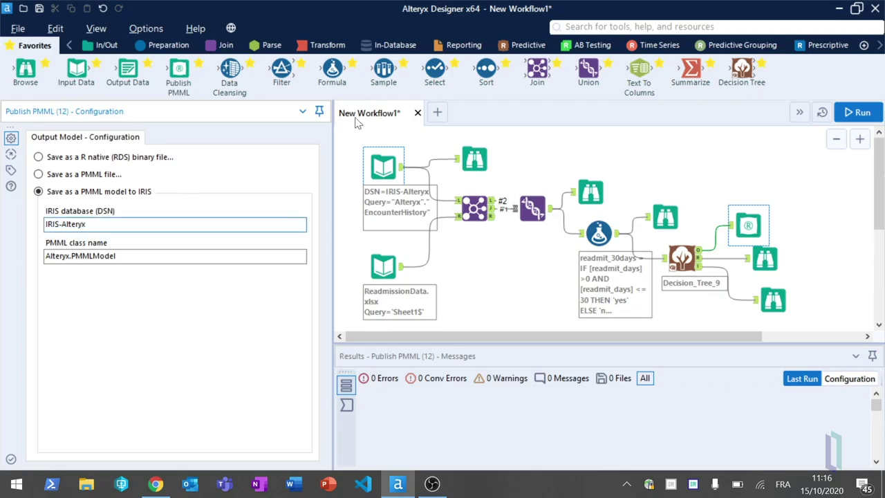
{"action": "left_click", "coordinate": [857, 112]}
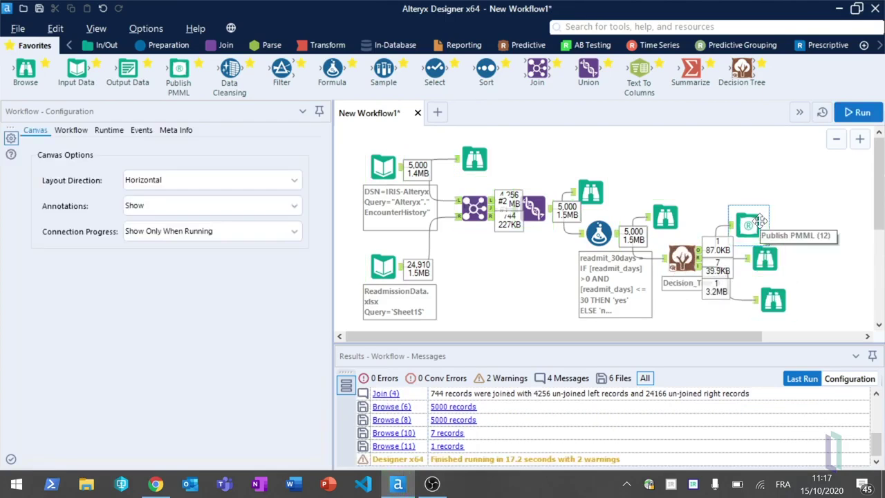
Step: Examine the Decision Tree's model summary report and its interactive report with accuracy, F1 score, precision and recall
{"action": "left_click", "coordinate": [765, 258]}
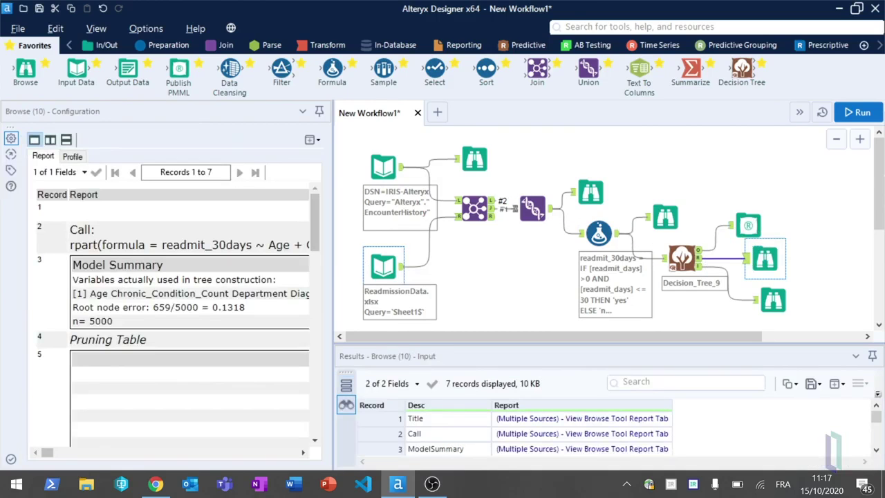
{"action": "left_click_drag", "start_coordinate": [312, 228], "coordinate": [315, 296]}
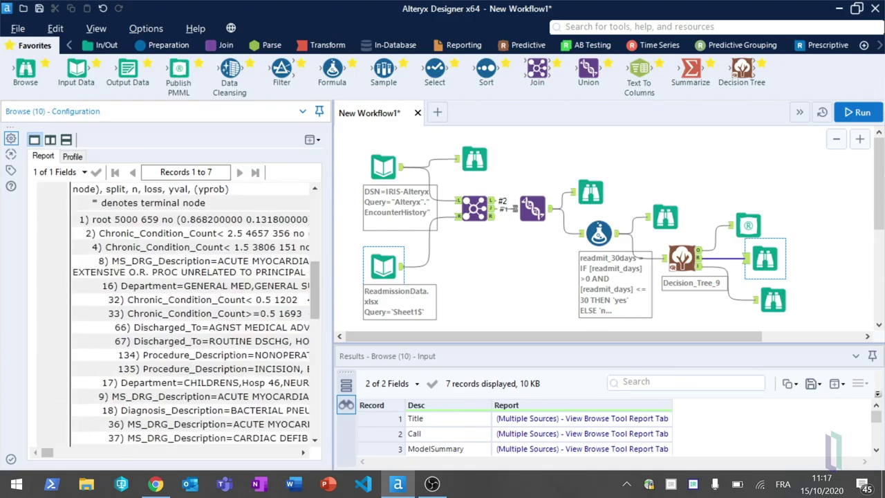
{"action": "left_click", "coordinate": [773, 299]}
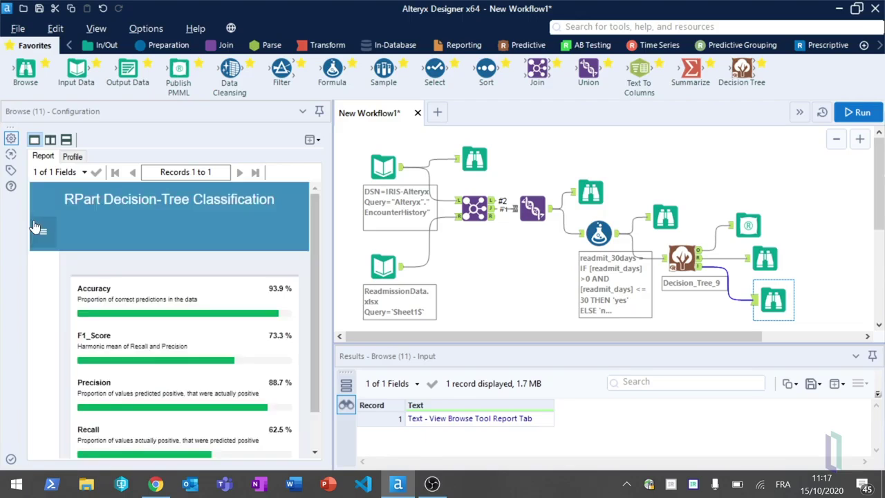
{"action": "left_click_drag", "start_coordinate": [315, 326], "coordinate": [320, 360]}
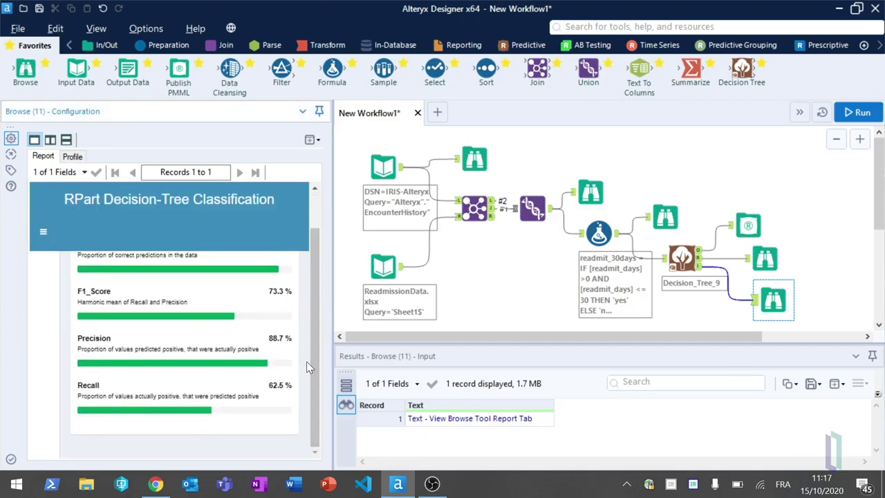
Step: Switch to the Patients to be Discharged web page in Chrome, reload it and check the patients' Risk column
{"action": "left_click", "coordinate": [156, 484]}
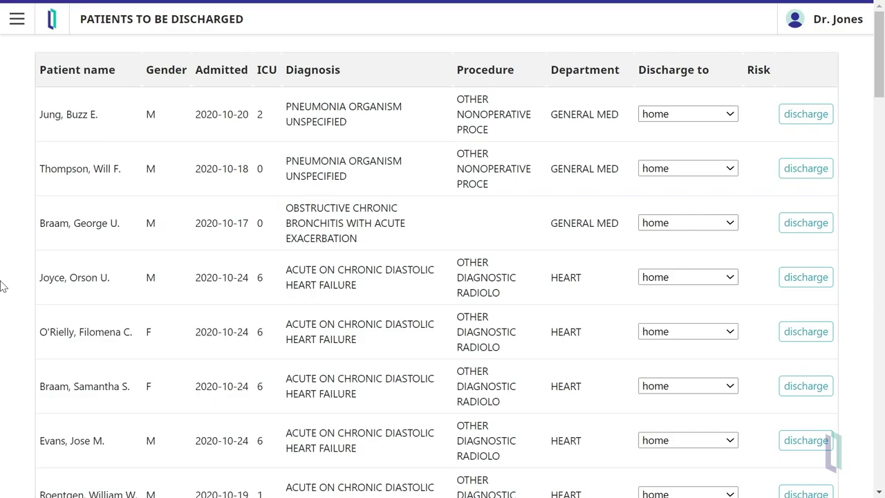
{"action": "key", "text": "F5"}
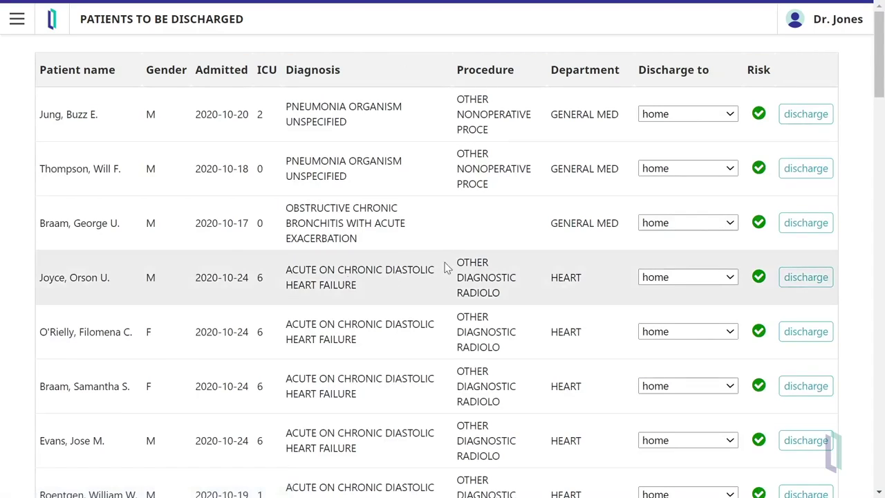
{"action": "mouse_move", "coordinate": [760, 118]}
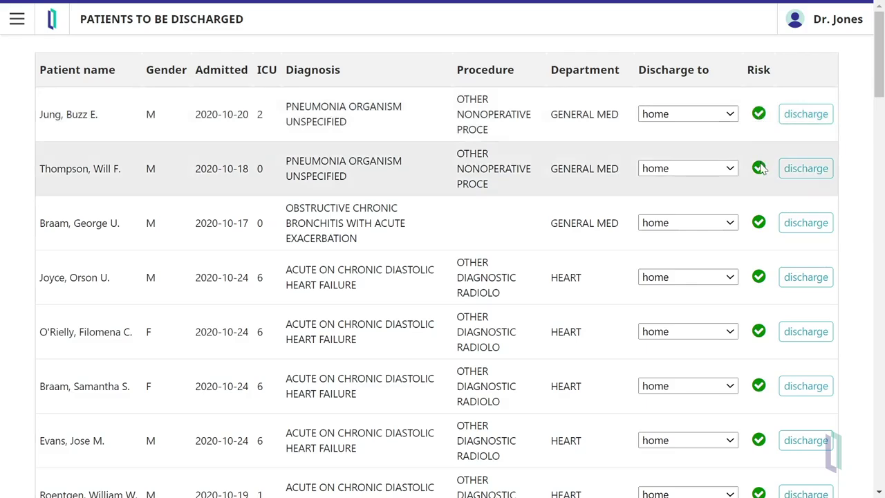
Step: Set the discharge destination of the male HEART patient admitted 2020-10-24 with 6 ICU days, fourth in the list, to health agency
{"action": "mouse_move", "coordinate": [761, 169]}
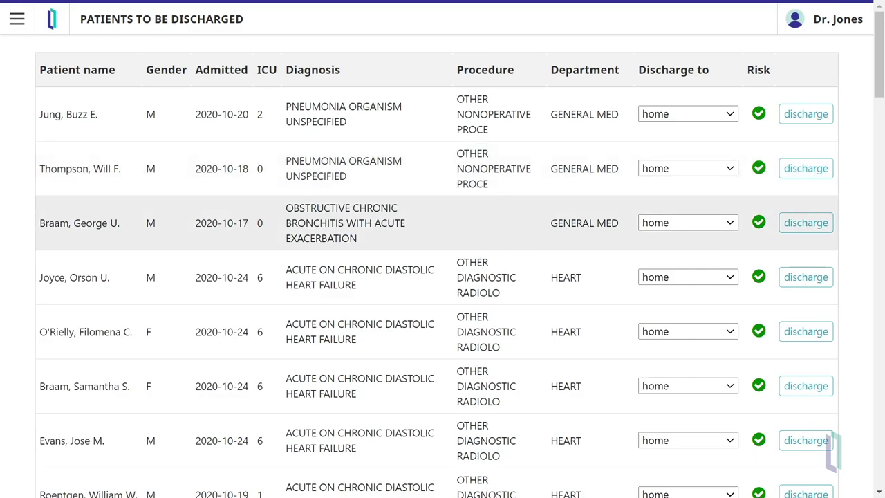
{"action": "left_click", "coordinate": [733, 279]}
{"action": "left_click", "coordinate": [692, 337]}
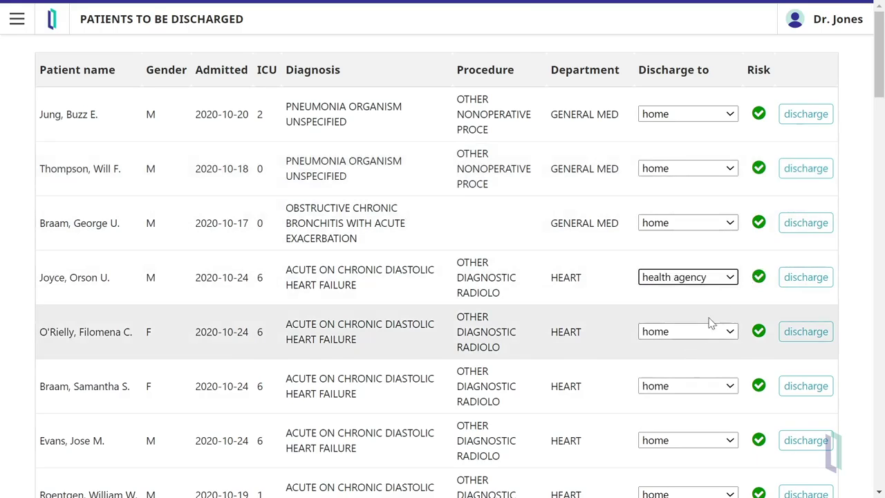
Step: Check the Risk column for the pneumonia patients in HEART and NEUROSCIENCES further down the list, and switch back to Alteryx Designer
{"action": "scroll", "coordinate": [721, 289], "scroll_direction": "down", "scroll_amount": 5}
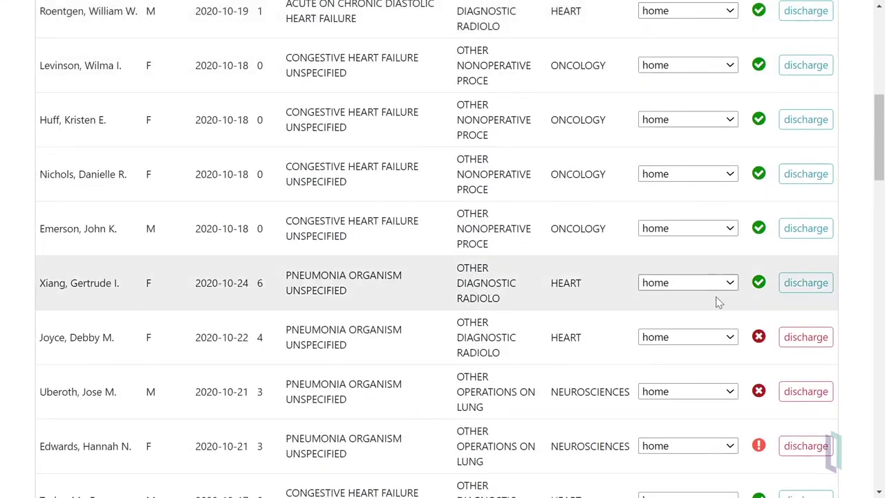
{"action": "scroll", "coordinate": [717, 300], "scroll_direction": "down", "scroll_amount": 1}
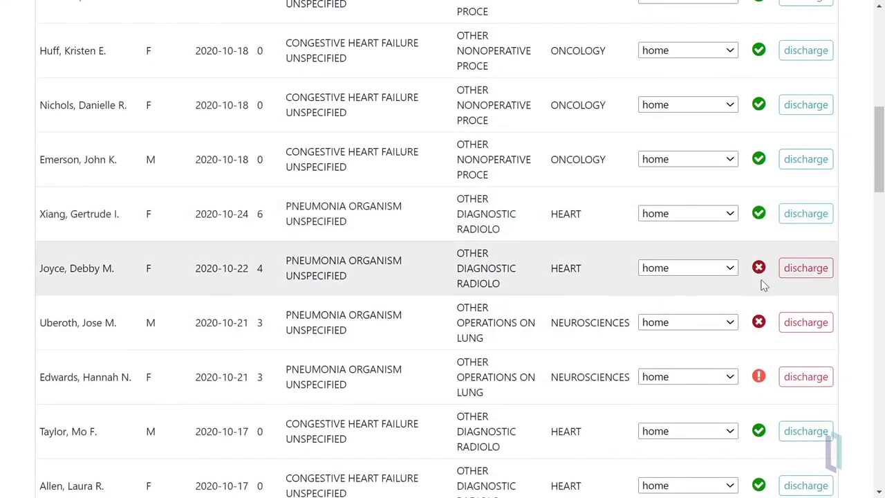
{"action": "mouse_move", "coordinate": [758, 278]}
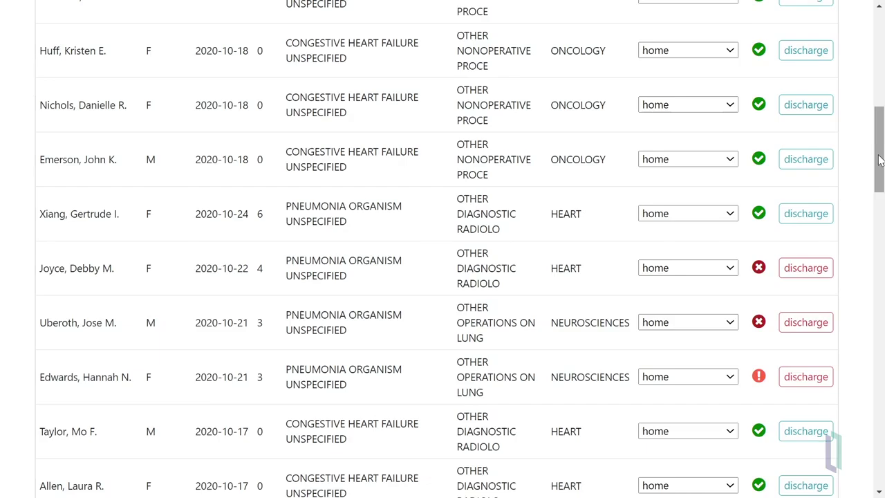
{"action": "key", "text": "alt+Tab"}
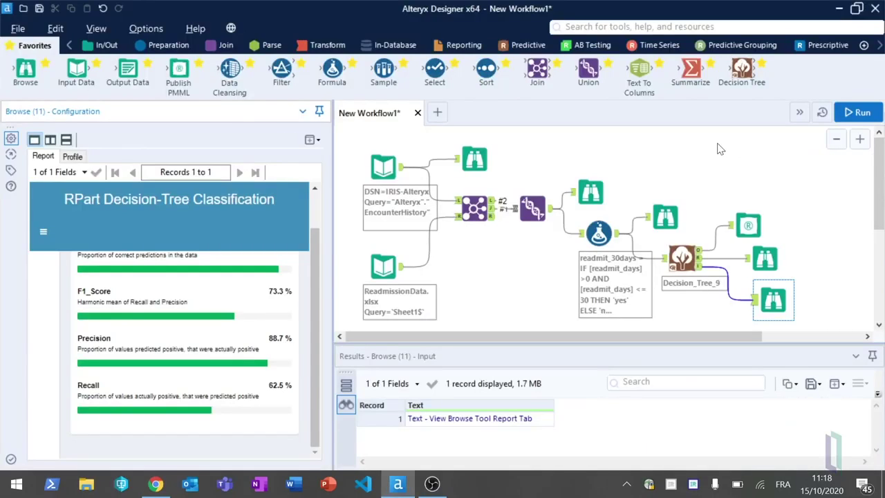